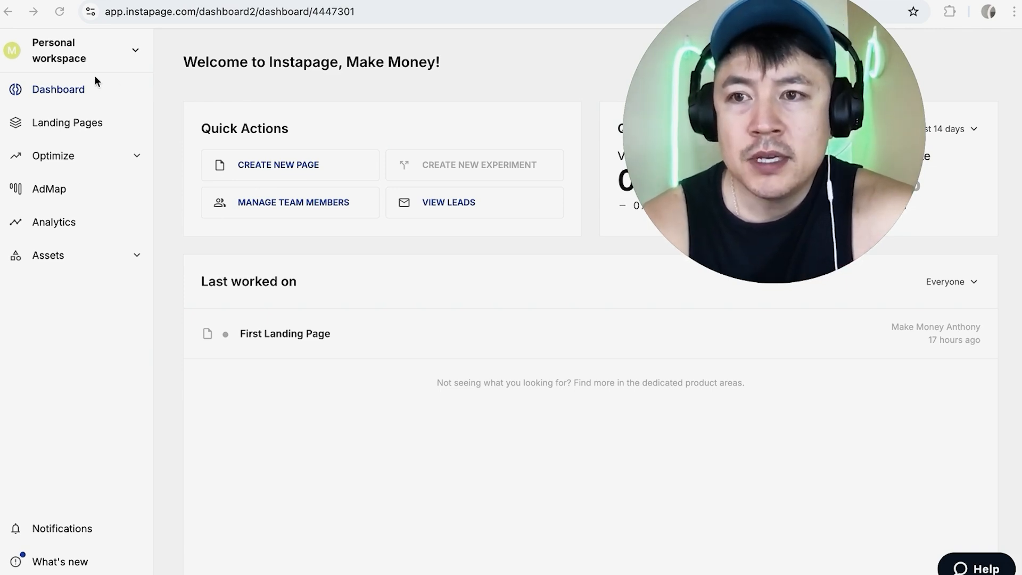
Go to the Forms section under Assets and start creating a new form
{"action": "left_click", "coordinate": [61, 125]}
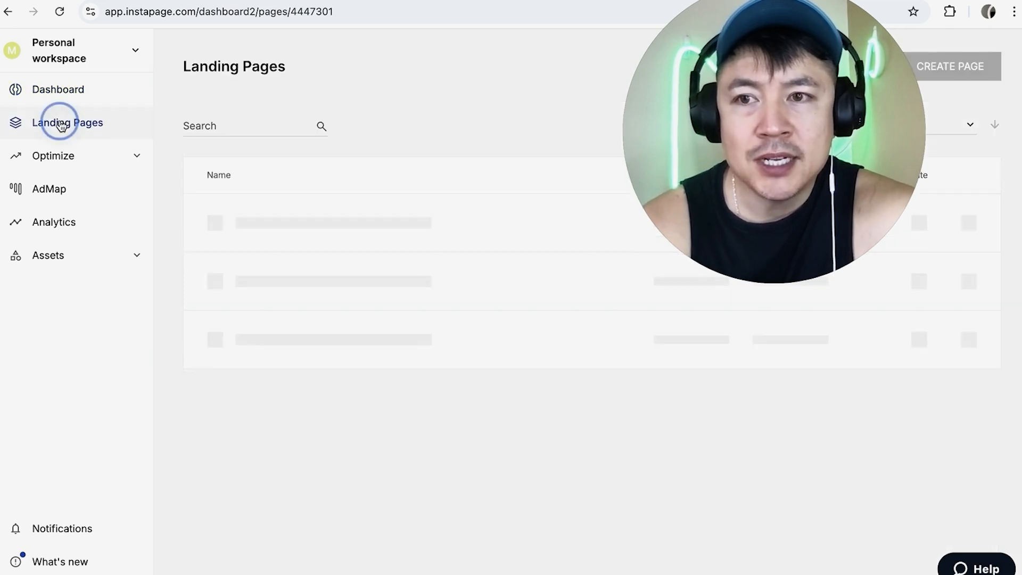
{"action": "left_click", "coordinate": [58, 263]}
{"action": "left_click", "coordinate": [93, 325]}
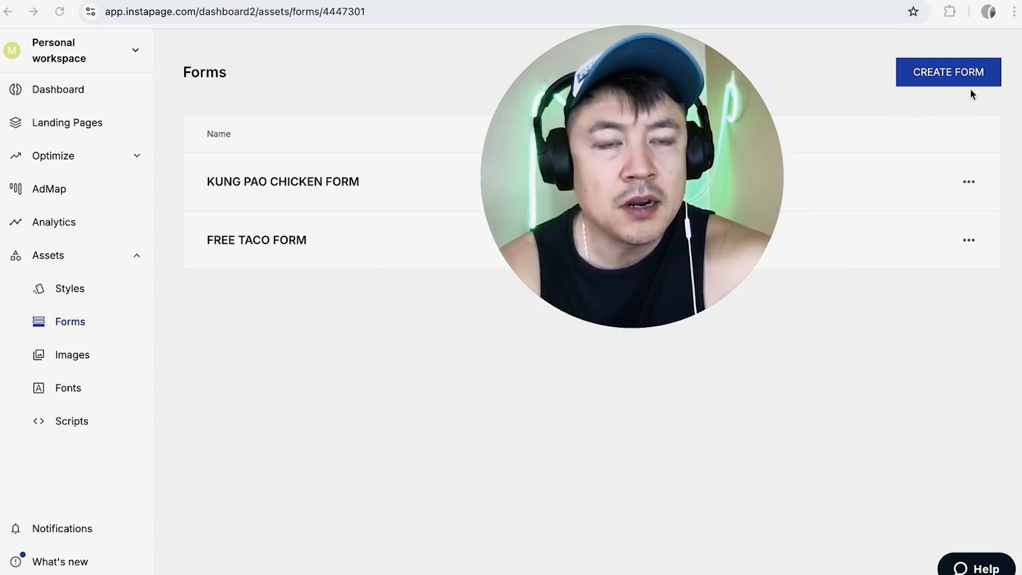
{"action": "left_click", "coordinate": [929, 71]}
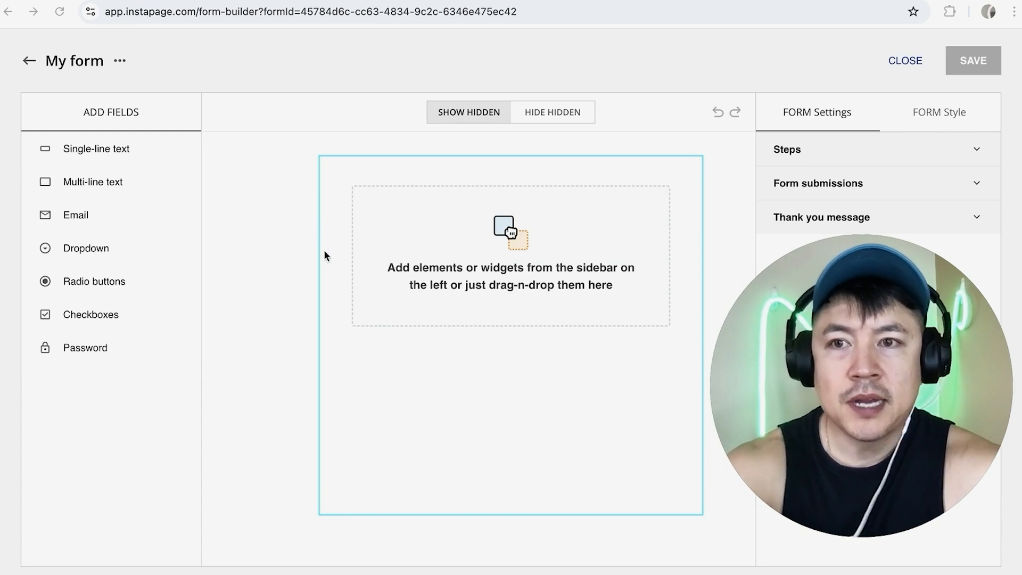
Rename the new form to Italian Food Custom Form
{"action": "left_click", "coordinate": [119, 61]}
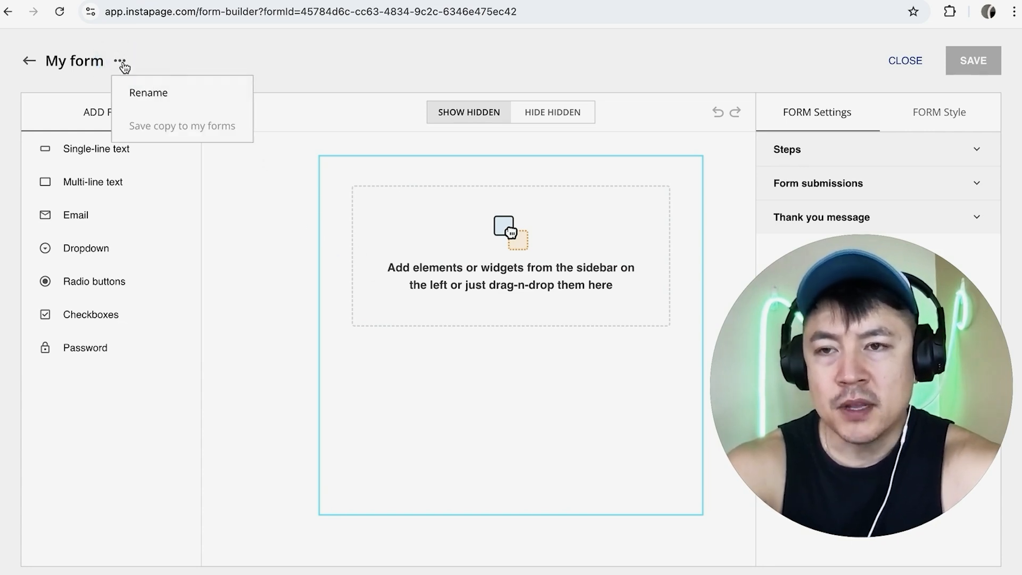
{"action": "left_click", "coordinate": [150, 86]}
{"action": "key", "text": "super+a"}
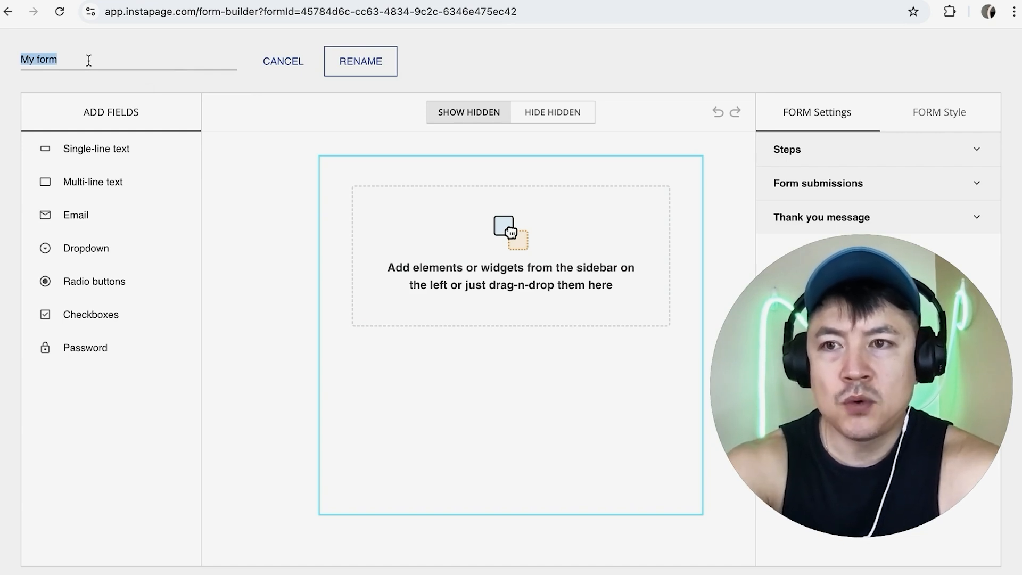
{"action": "key", "text": "BackSpace"}
{"action": "type", "text": "Itali"}
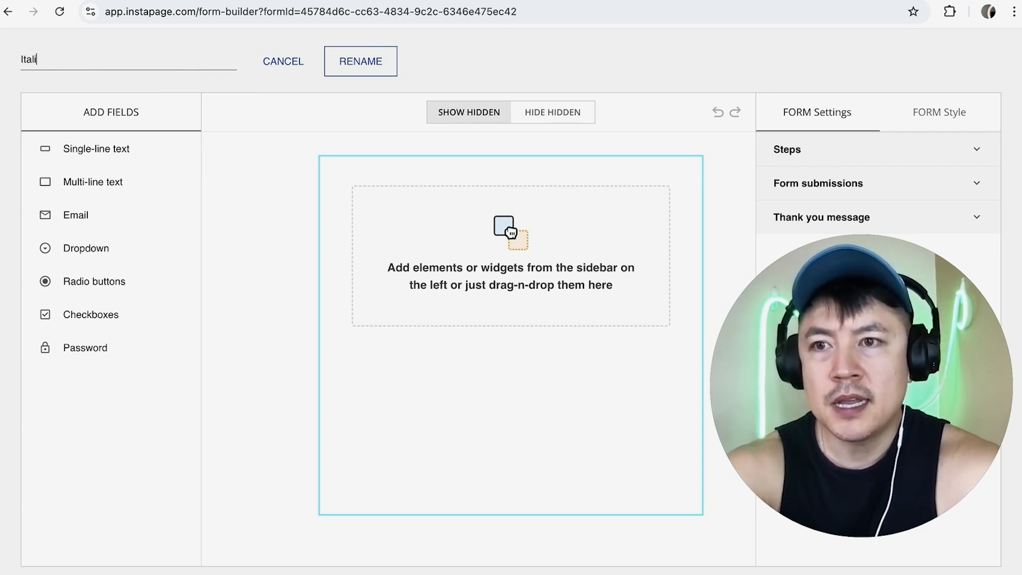
{"action": "type", "text": "an Food Custom Form"}
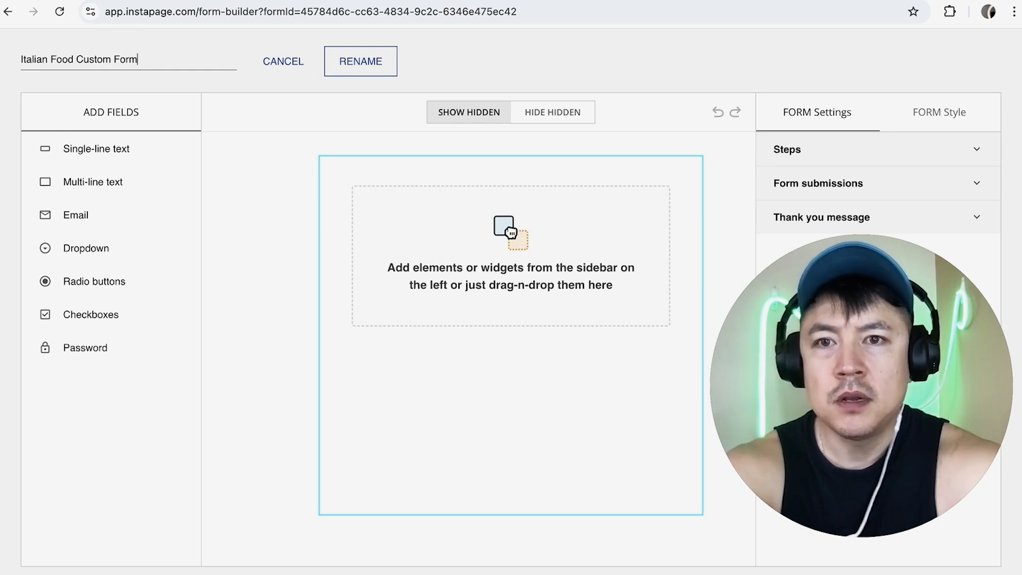
{"action": "left_click", "coordinate": [360, 60]}
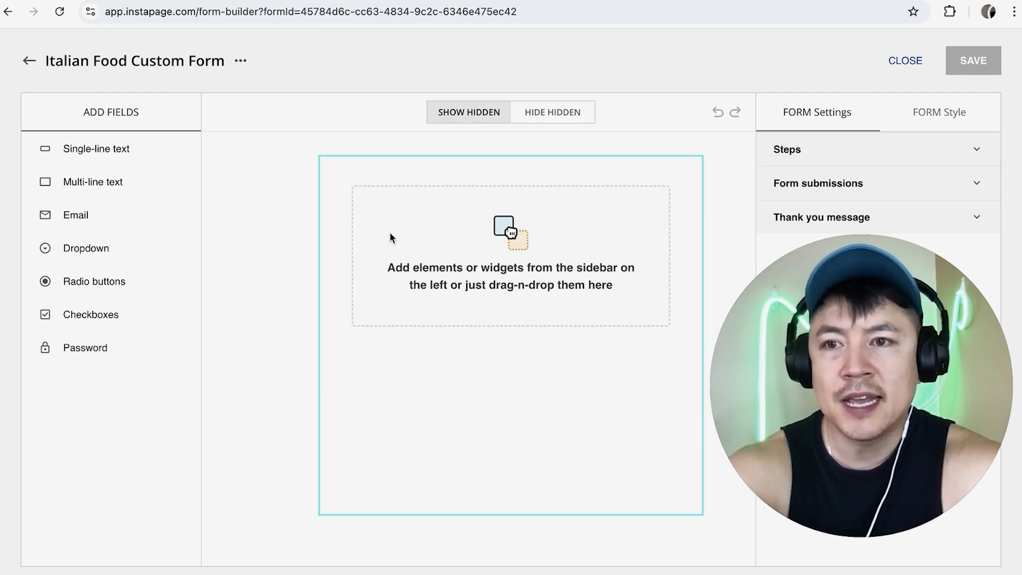
Add a single-line text field, an email field and a checkboxes field to the form
{"action": "left_click", "coordinate": [127, 150]}
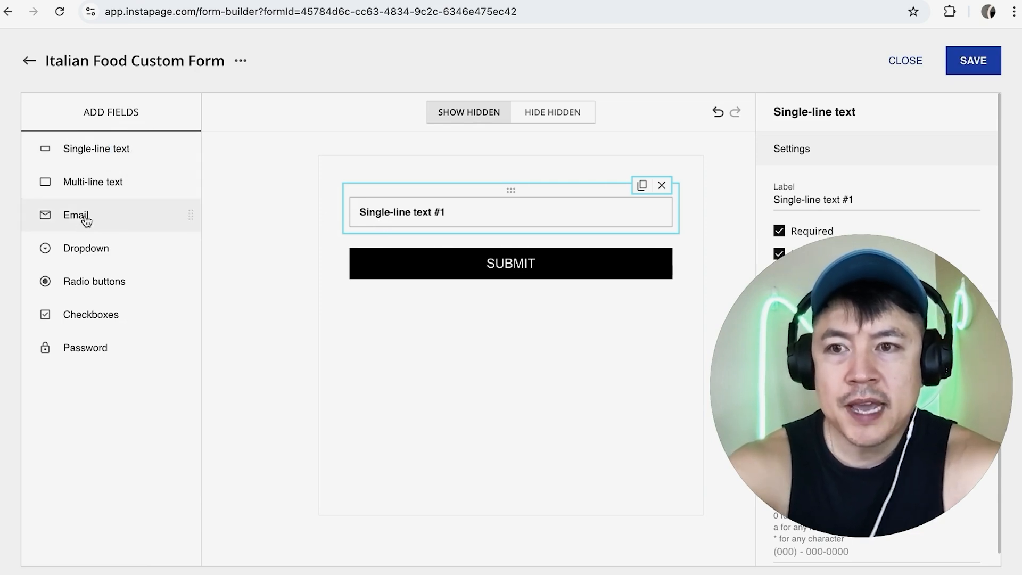
{"action": "left_click", "coordinate": [109, 214]}
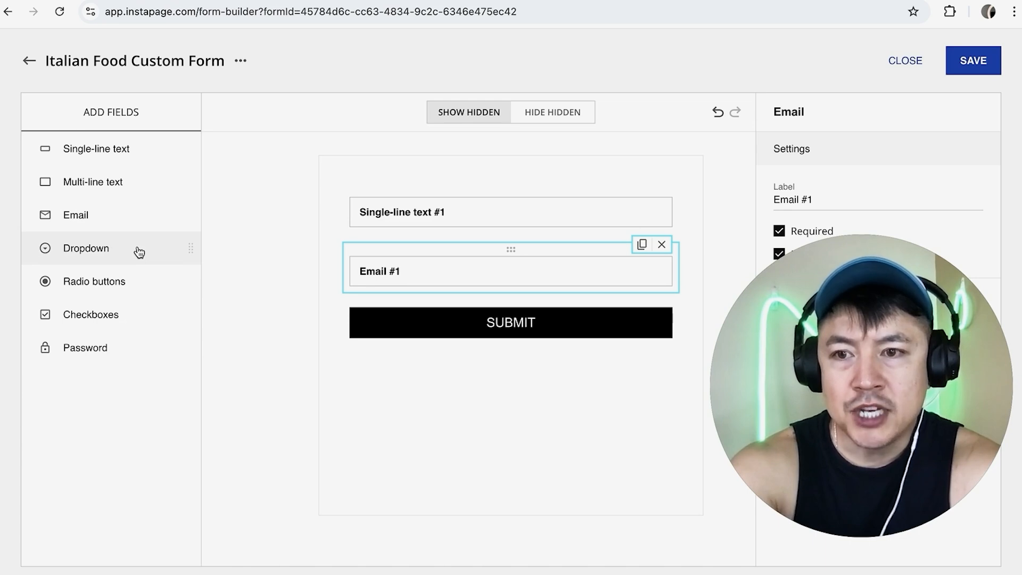
{"action": "left_click", "coordinate": [142, 315]}
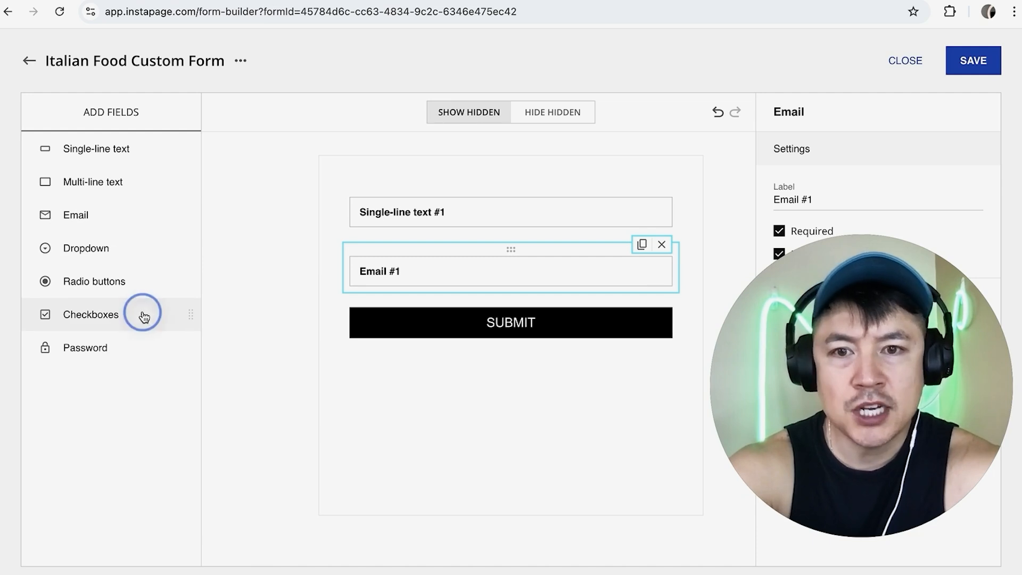
{"action": "left_click", "coordinate": [276, 280]}
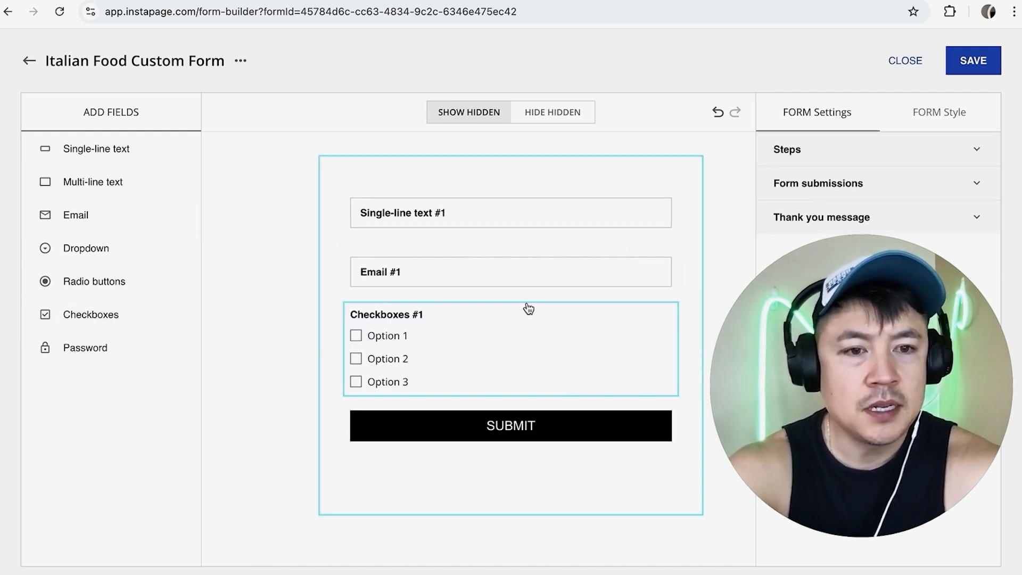
Set the single-line text field's label to What Is Your Favorite Italian Food?
{"action": "left_click", "coordinate": [445, 212]}
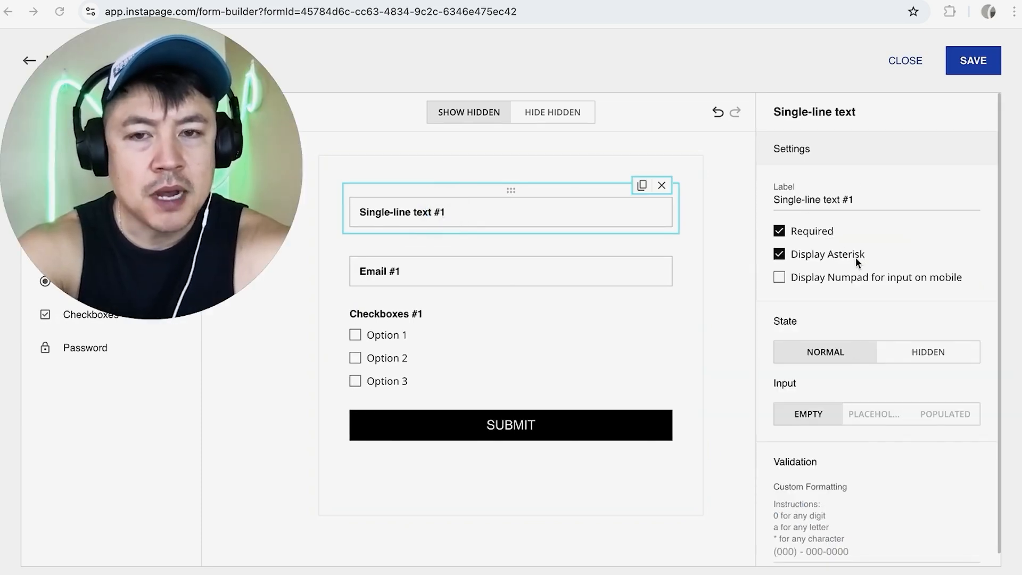
{"action": "triple_click", "coordinate": [813, 200]}
{"action": "type", "text": "What"}
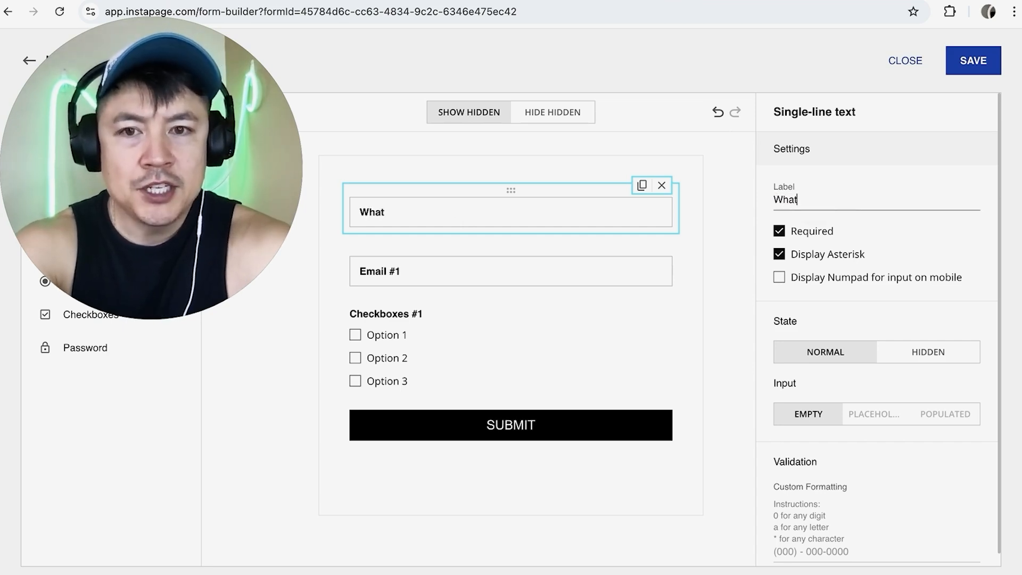
{"action": "type", "text": " Is "}
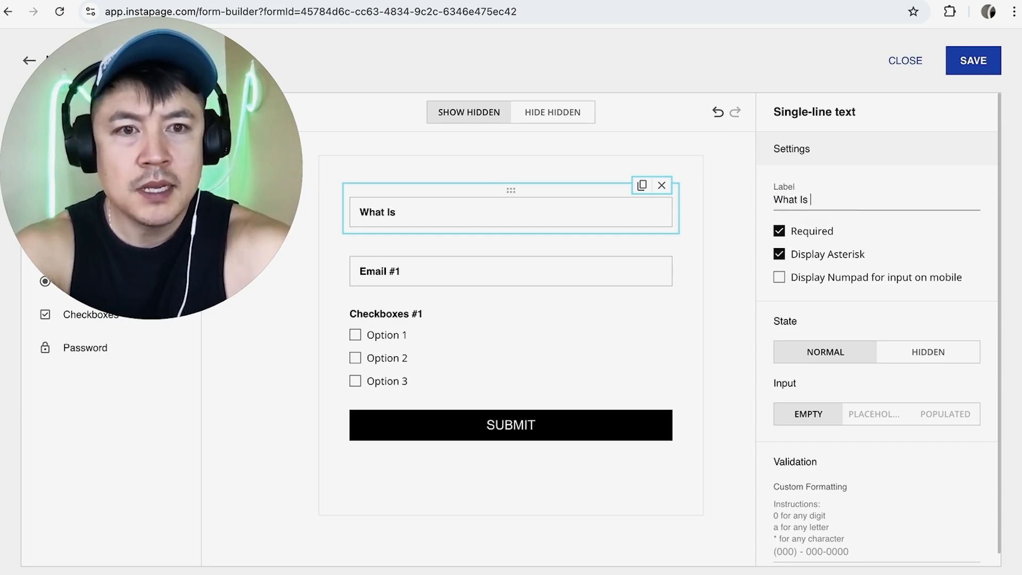
{"action": "type", "text": "Your Favorite Italian F"}
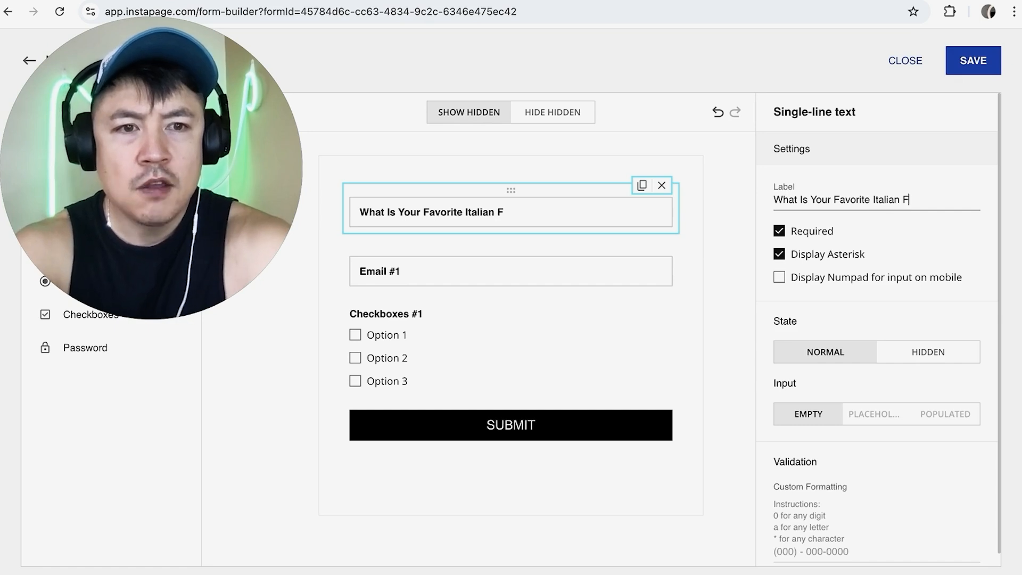
{"action": "type", "text": "ood?"}
{"action": "left_click", "coordinate": [699, 232]}
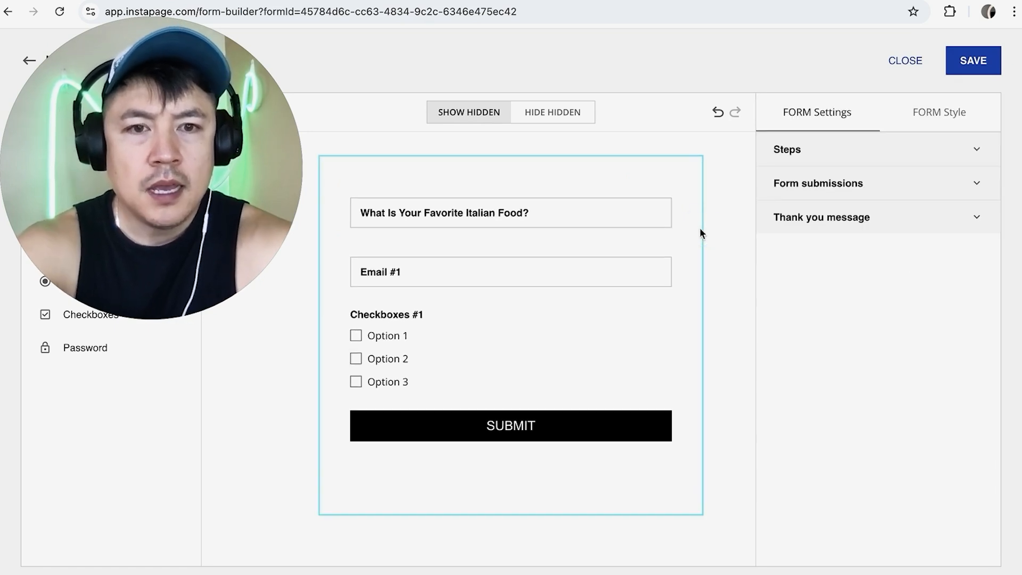
Set the email field's label to Email For The Results
{"action": "left_click", "coordinate": [411, 273]}
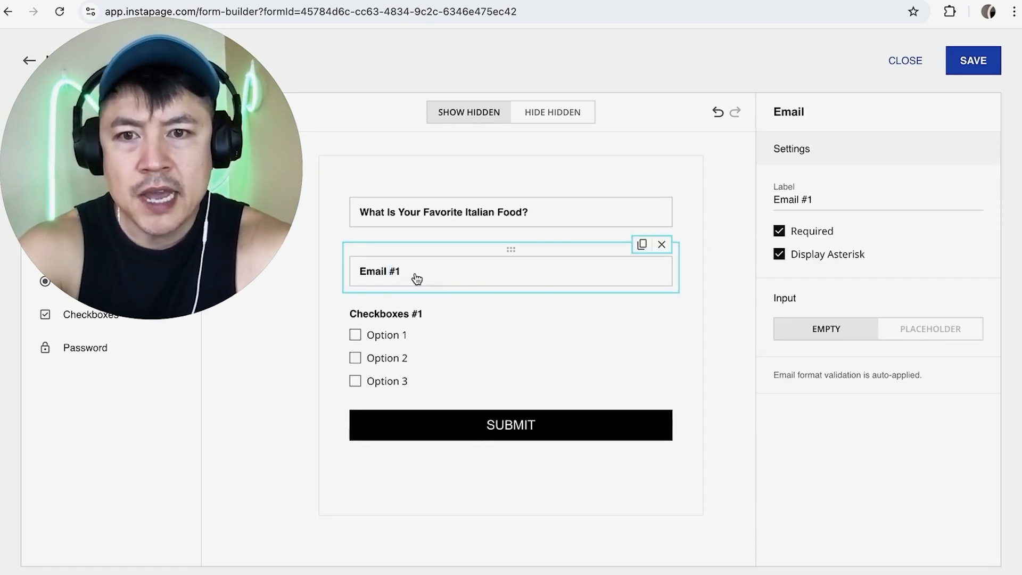
{"action": "left_click", "coordinate": [798, 199]}
{"action": "key", "text": "ctrl+a"}
{"action": "type", "text": "Email FO"}
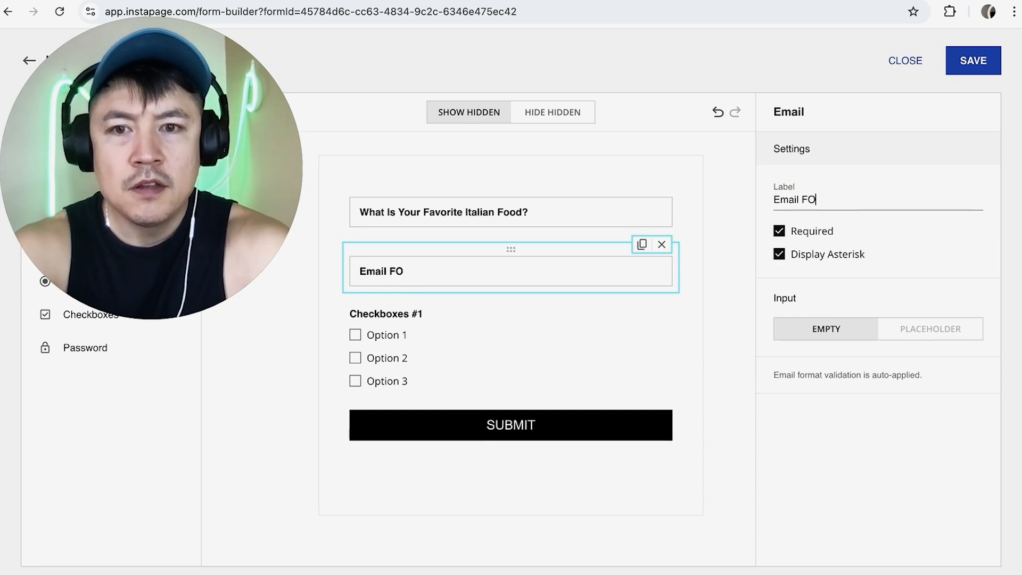
{"action": "type", "text": "r The Results"}
{"action": "left_click", "coordinate": [693, 201]}
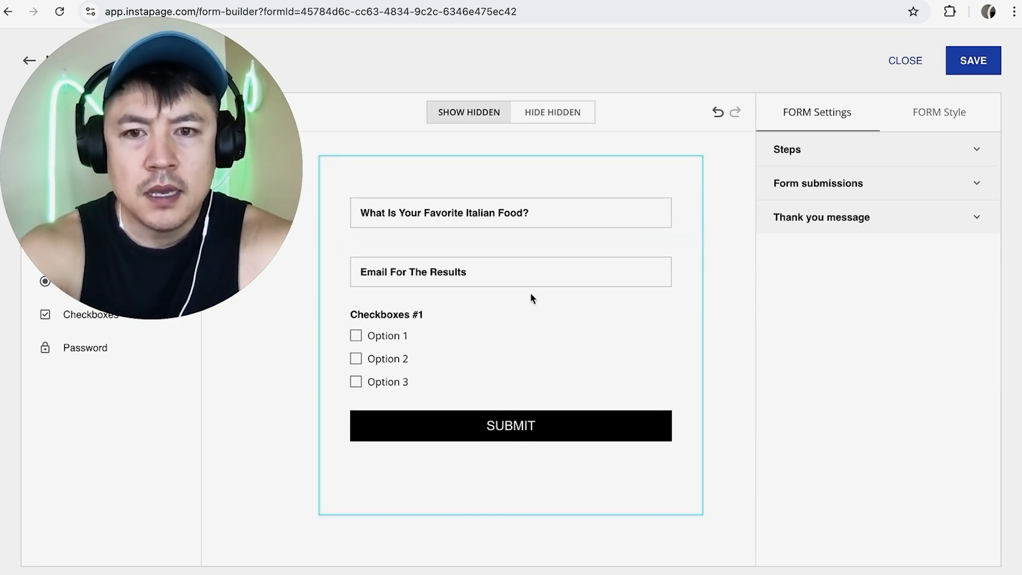
Set the checkboxes field's label to Top Italian Food
{"action": "left_click", "coordinate": [455, 325]}
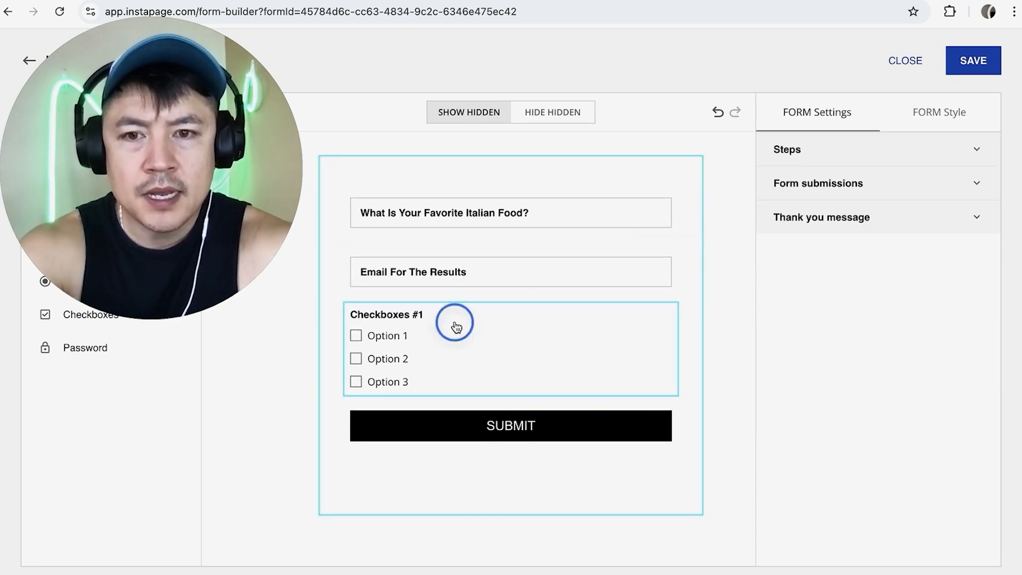
{"action": "left_click", "coordinate": [800, 198]}
{"action": "key", "text": "ctrl+a"}
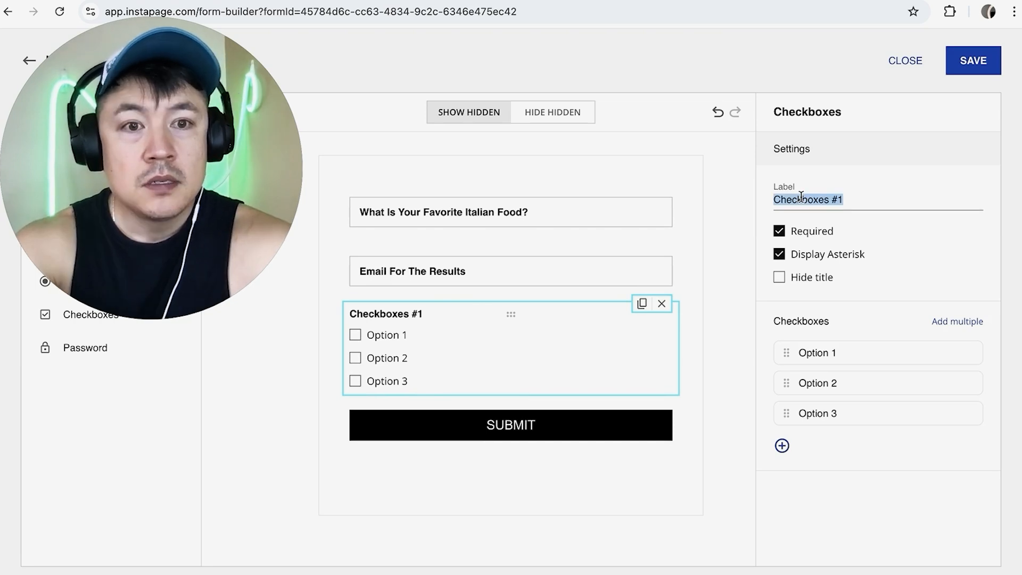
{"action": "type", "text": "Top Italian Food"}
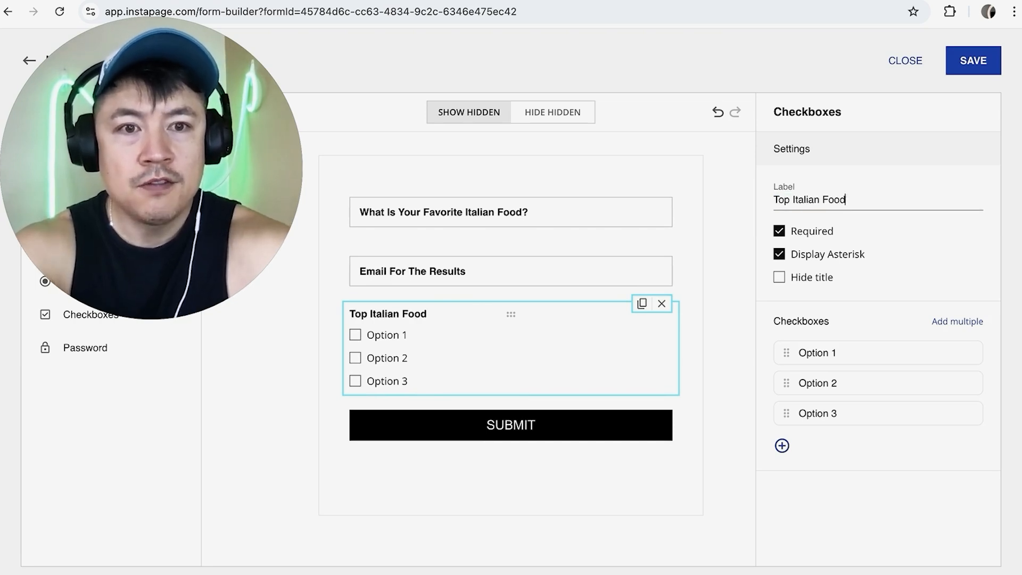
Change the email field's label to Email For The Results... by appending an ellipsis
{"action": "left_click", "coordinate": [638, 271]}
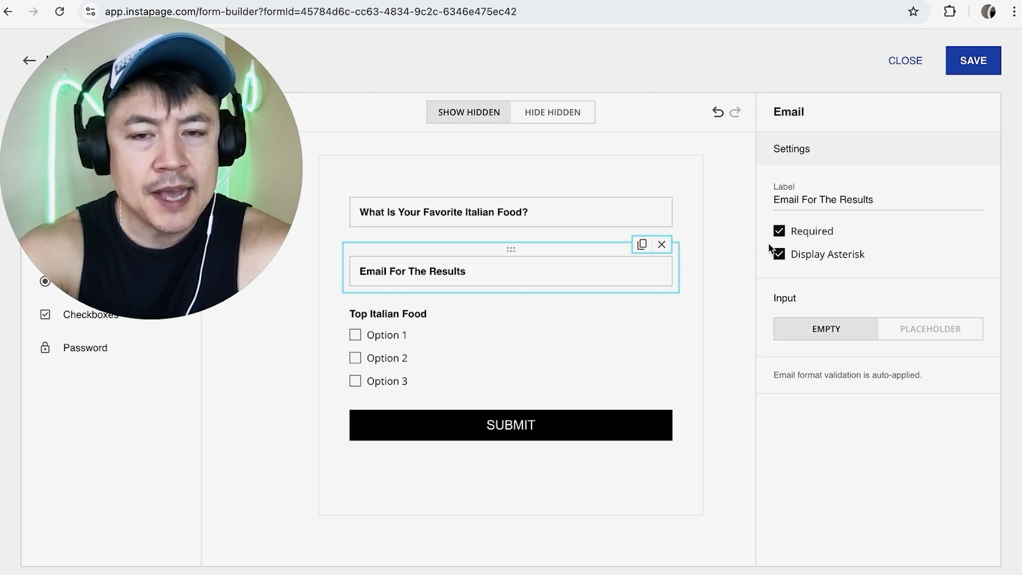
{"action": "left_click", "coordinate": [618, 218]}
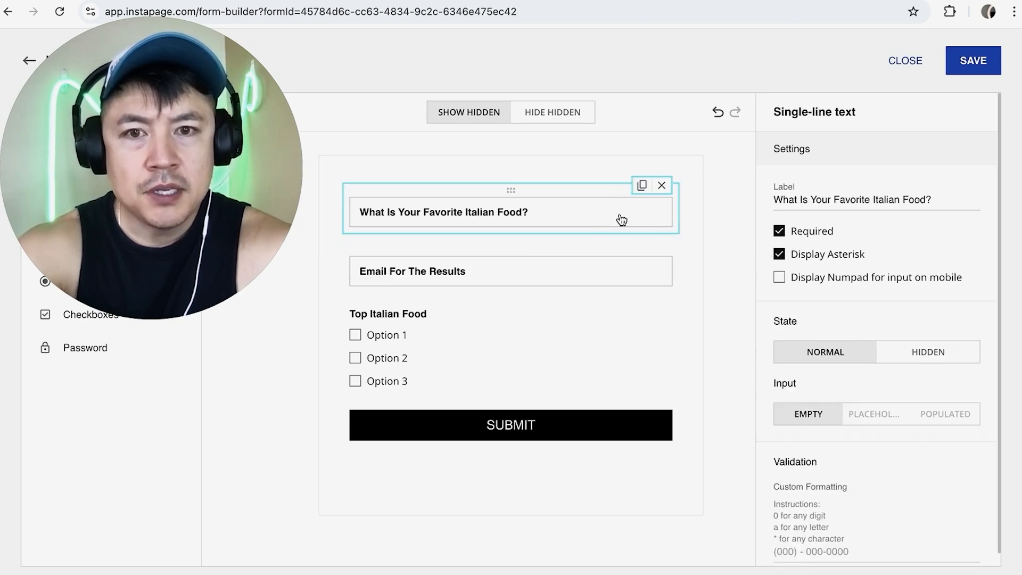
{"action": "left_click", "coordinate": [558, 277]}
{"action": "left_click", "coordinate": [877, 200]}
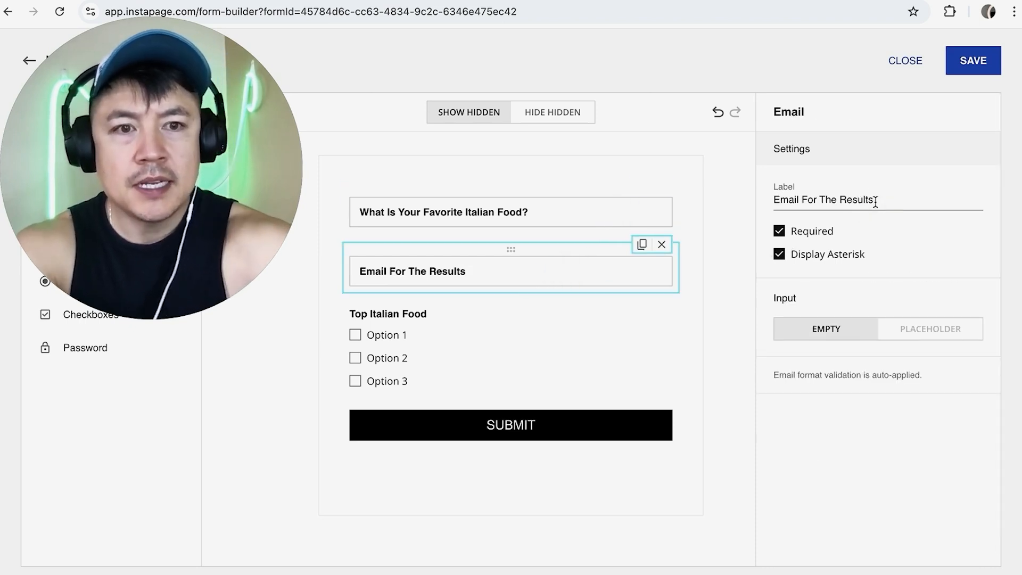
{"action": "type", "text": "..."}
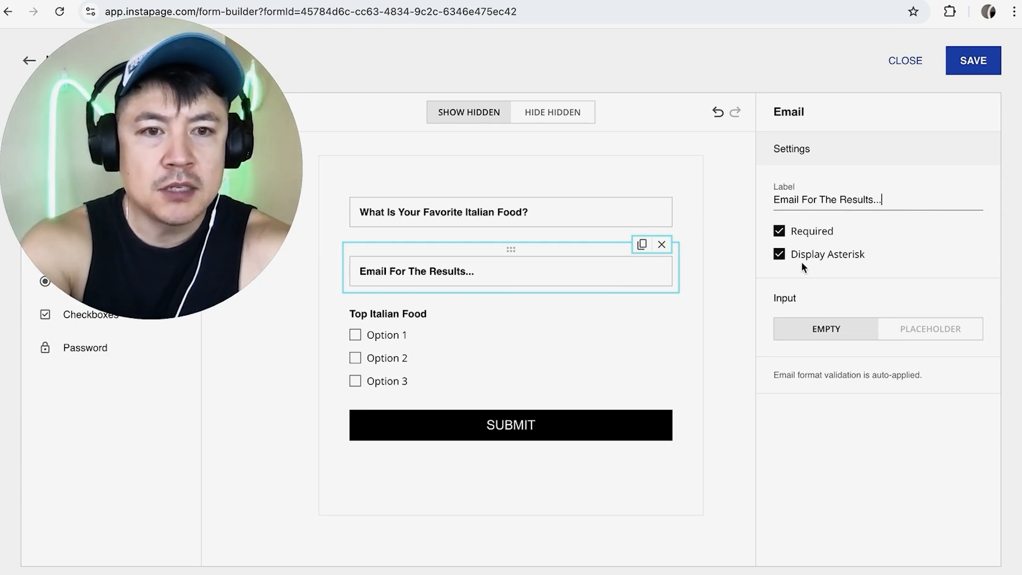
Move the email field below the Top Italian Food checkbox group
{"action": "left_click", "coordinate": [549, 317]}
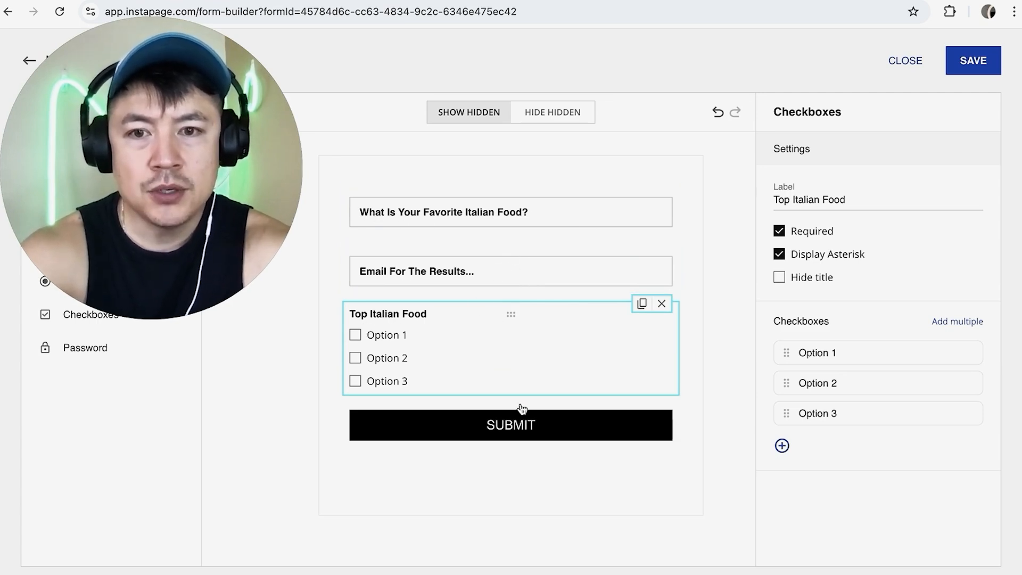
{"action": "left_click", "coordinate": [495, 267]}
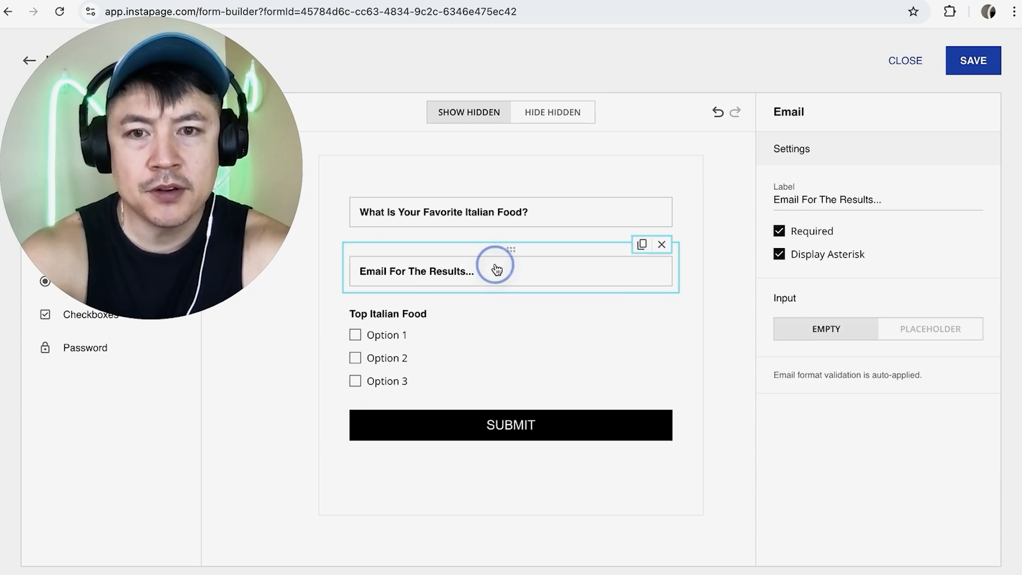
{"action": "left_click_drag", "start_coordinate": [513, 248], "coordinate": [479, 338]}
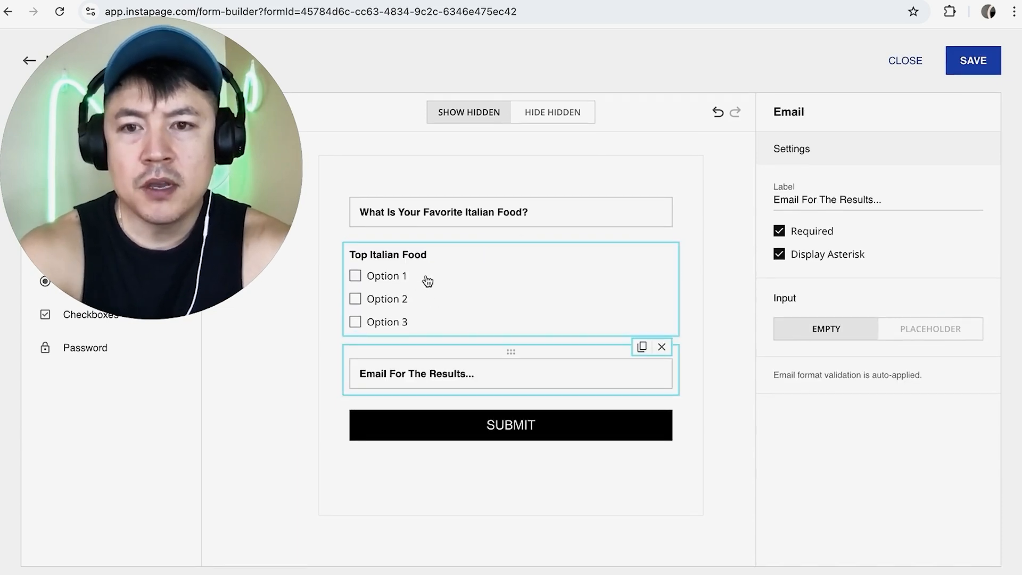
Rename the first two checkbox options to SPAGHETTI and ORANGE CHICKEN
{"action": "left_click", "coordinate": [411, 277]}
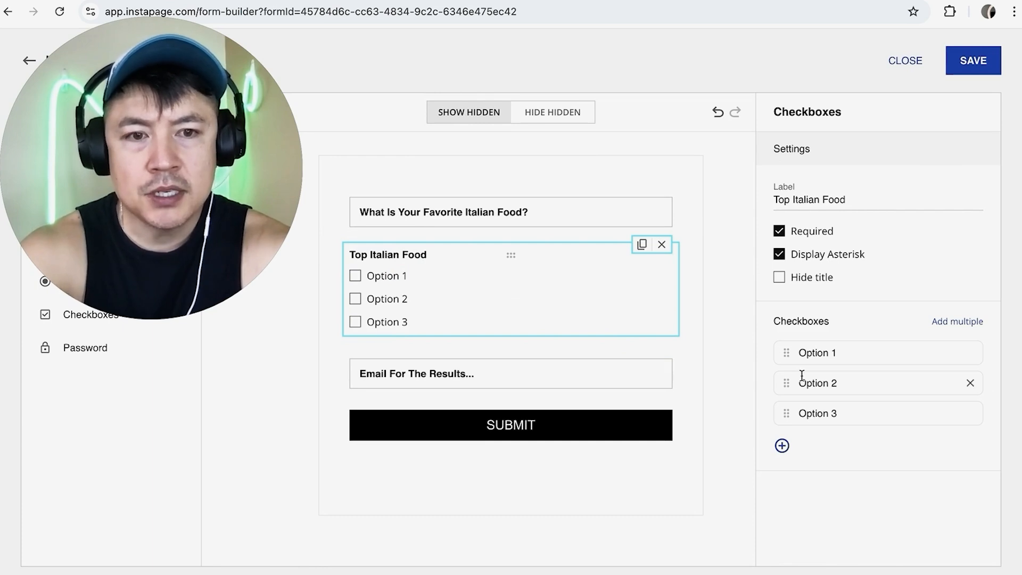
{"action": "left_click", "coordinate": [831, 352]}
{"action": "triple_click", "coordinate": [831, 353]}
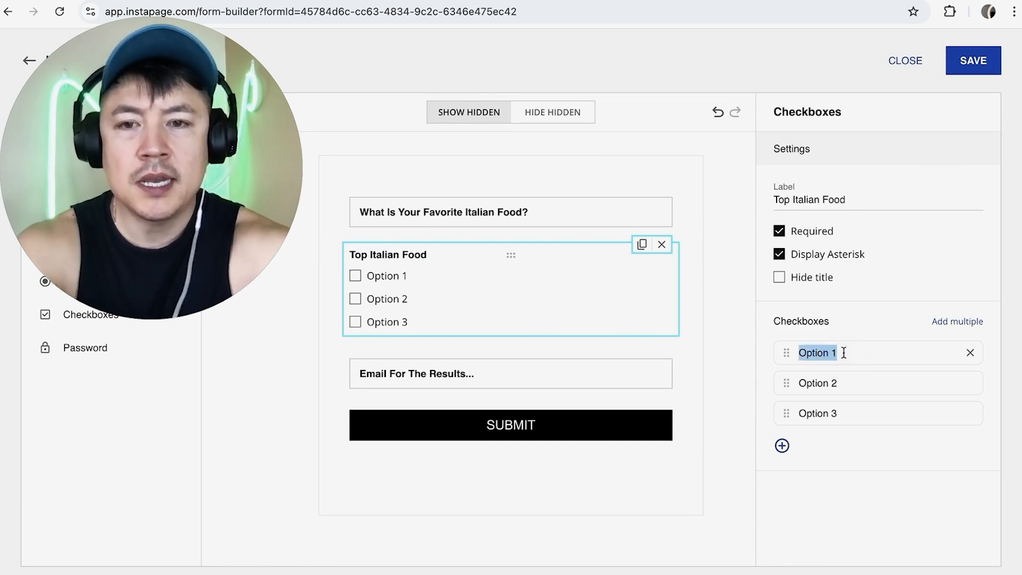
{"action": "type", "text": "SPAGHETTI"}
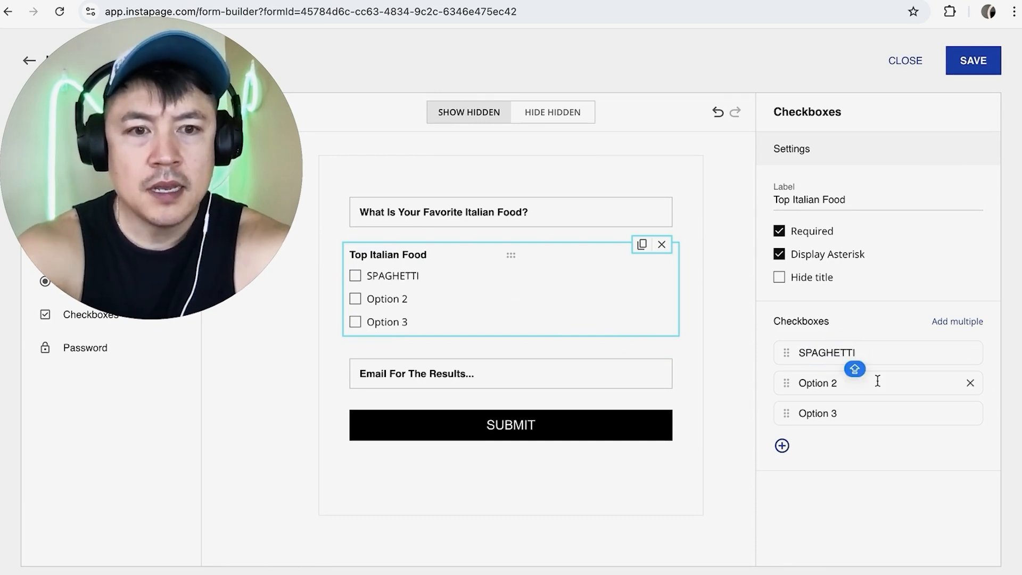
{"action": "left_click", "coordinate": [822, 387]}
{"action": "triple_click", "coordinate": [822, 387]}
{"action": "type", "text": "ORANGE CHICKEN"}
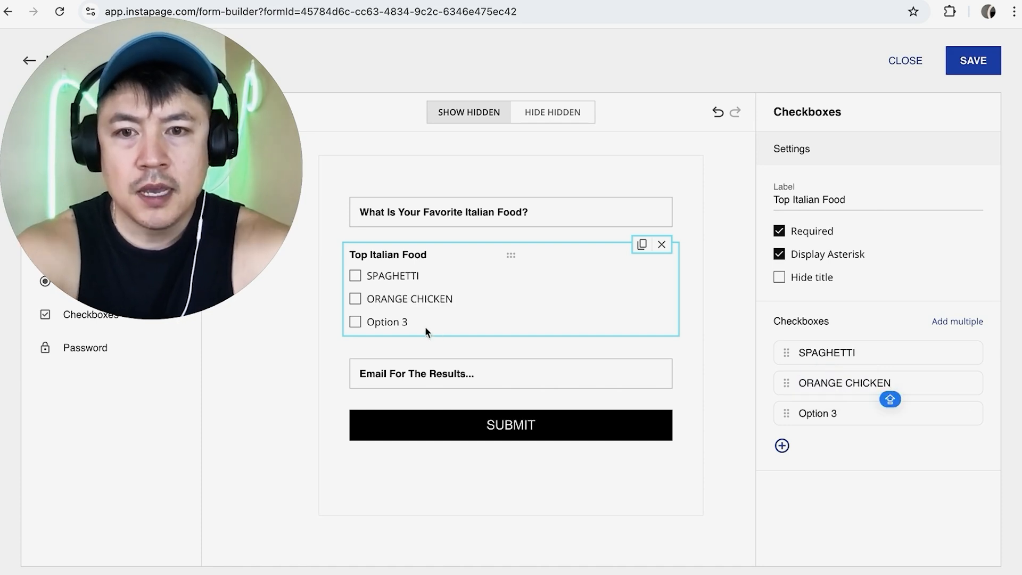
Rename the third checkbox option to CHICKEN PARM
{"action": "triple_click", "coordinate": [399, 322]}
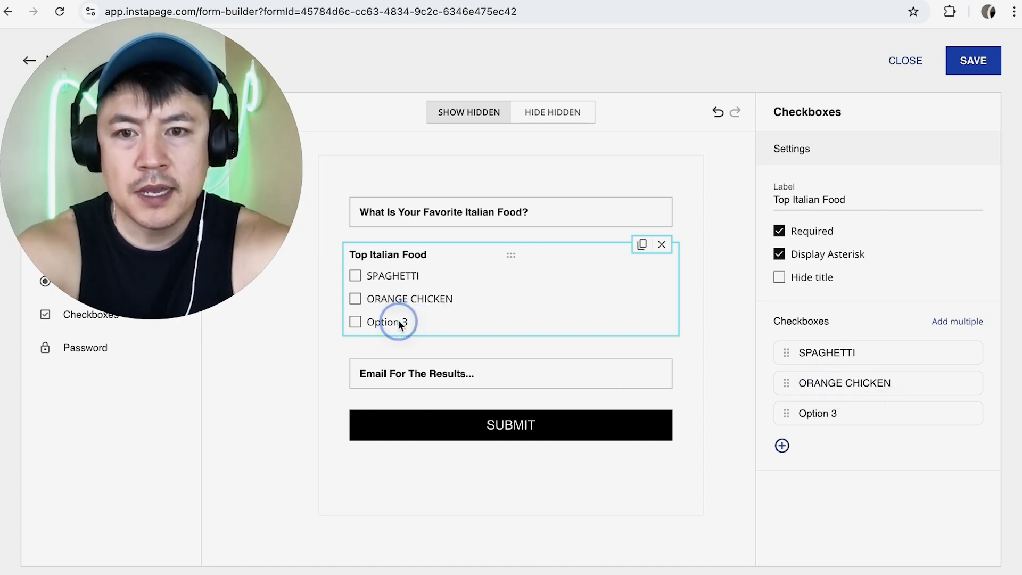
{"action": "triple_click", "coordinate": [817, 407]}
{"action": "type", "text": "CHICKEN PARM"}
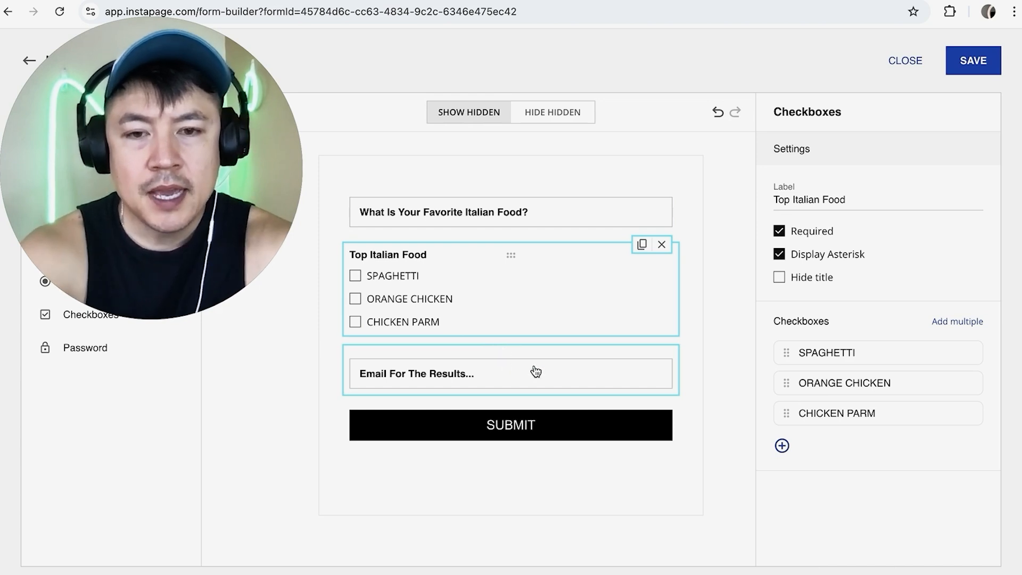
Change the submit button's text to GET THE RESULTS
{"action": "left_click", "coordinate": [576, 431]}
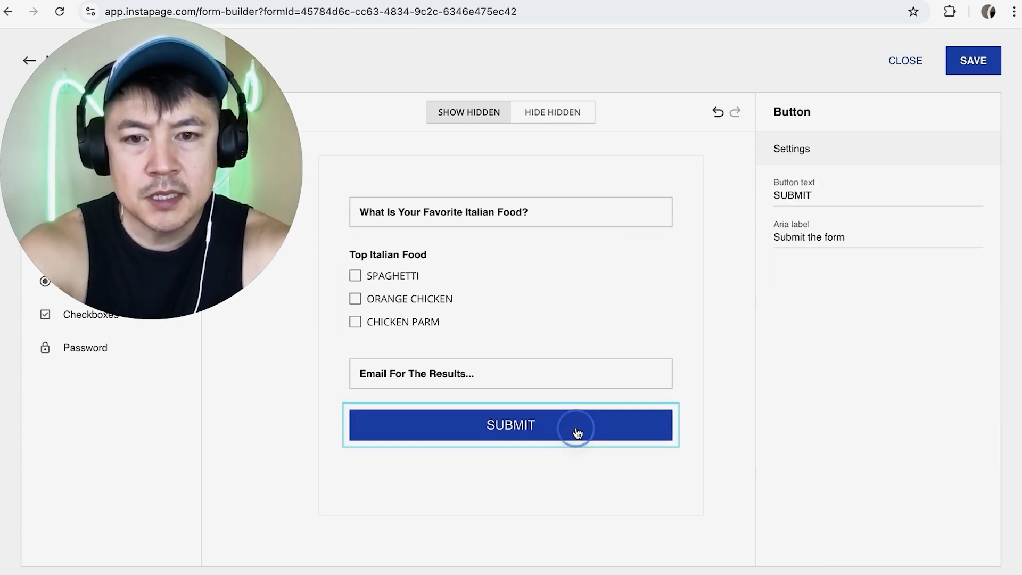
{"action": "left_click", "coordinate": [811, 195]}
{"action": "key", "text": "shift+Home"}
{"action": "type", "text": "GET THE RESULTS"}
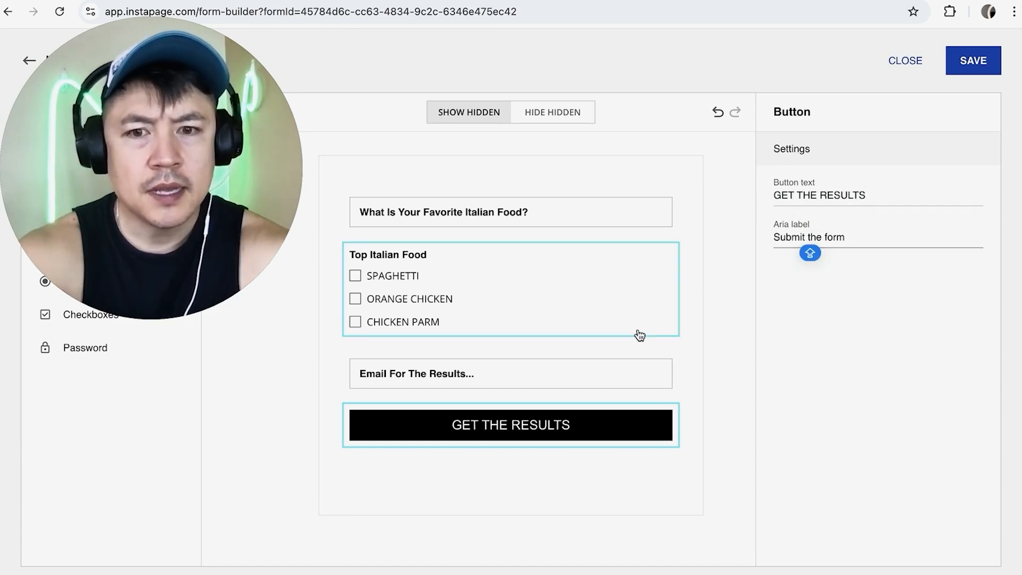
Open the form's submission settings and set the on-submission action to Download a file
{"action": "left_click", "coordinate": [591, 357]}
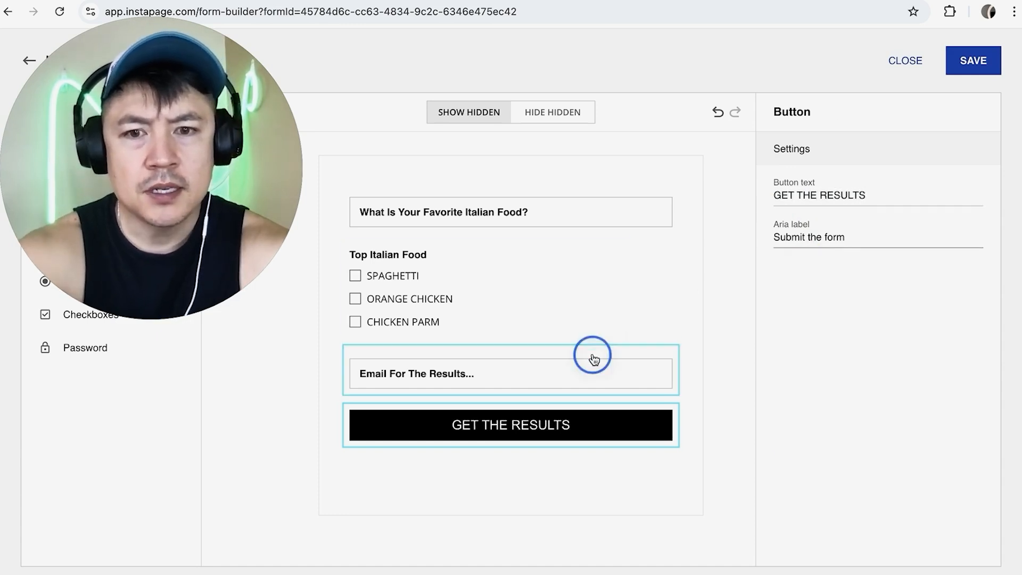
{"action": "left_click", "coordinate": [642, 481]}
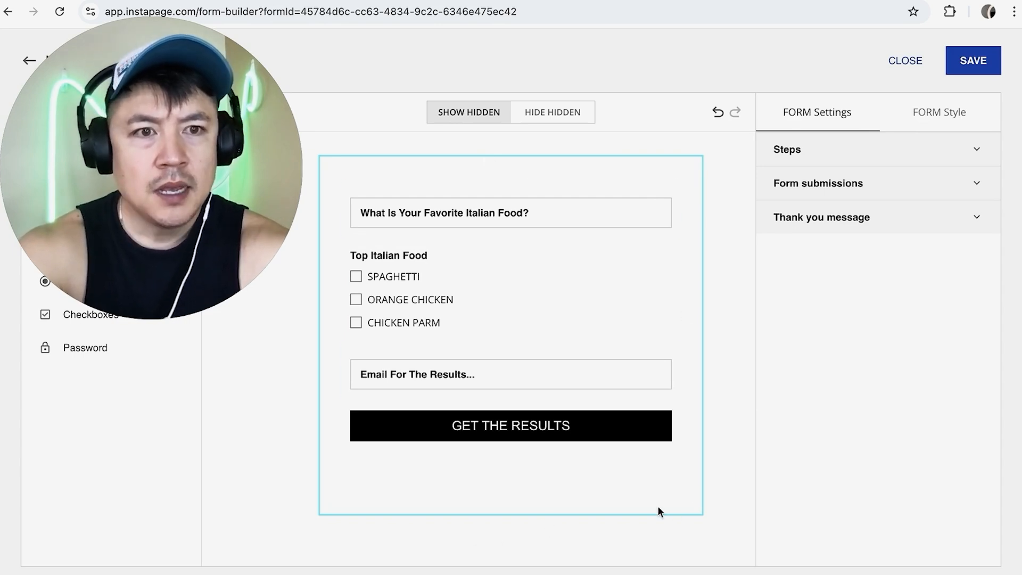
{"action": "left_click", "coordinate": [918, 192]}
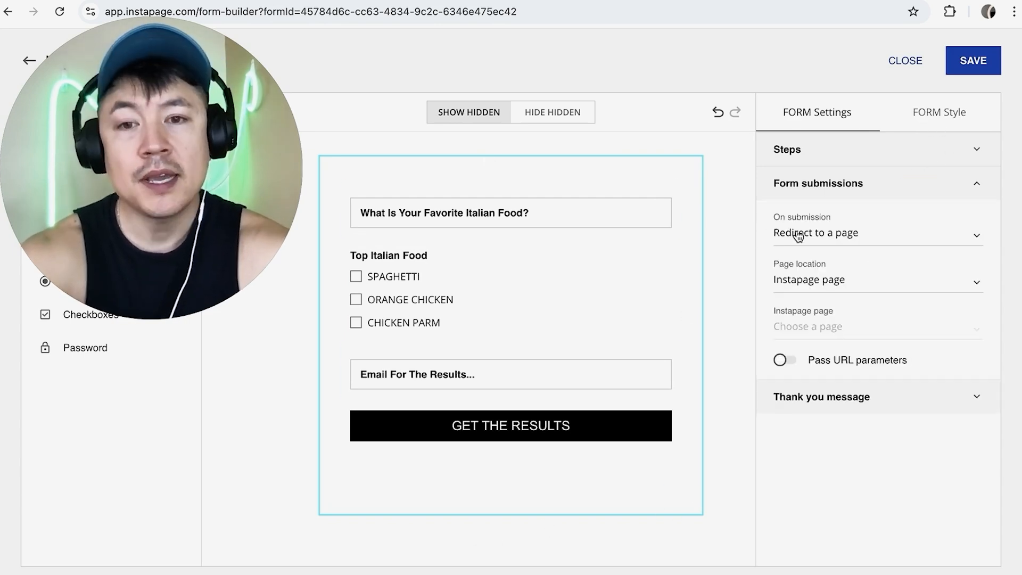
{"action": "left_click", "coordinate": [846, 234]}
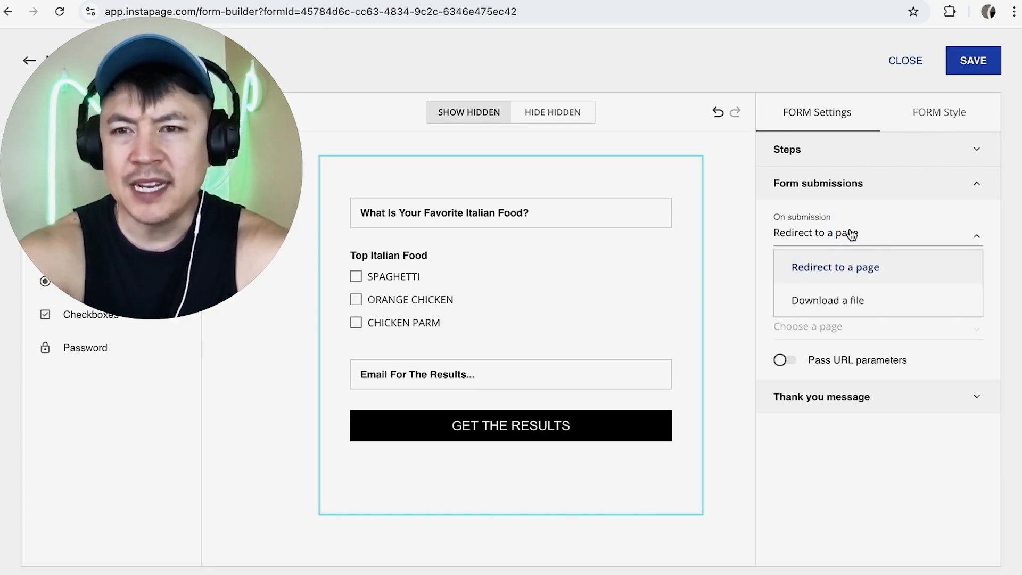
{"action": "left_click", "coordinate": [814, 297]}
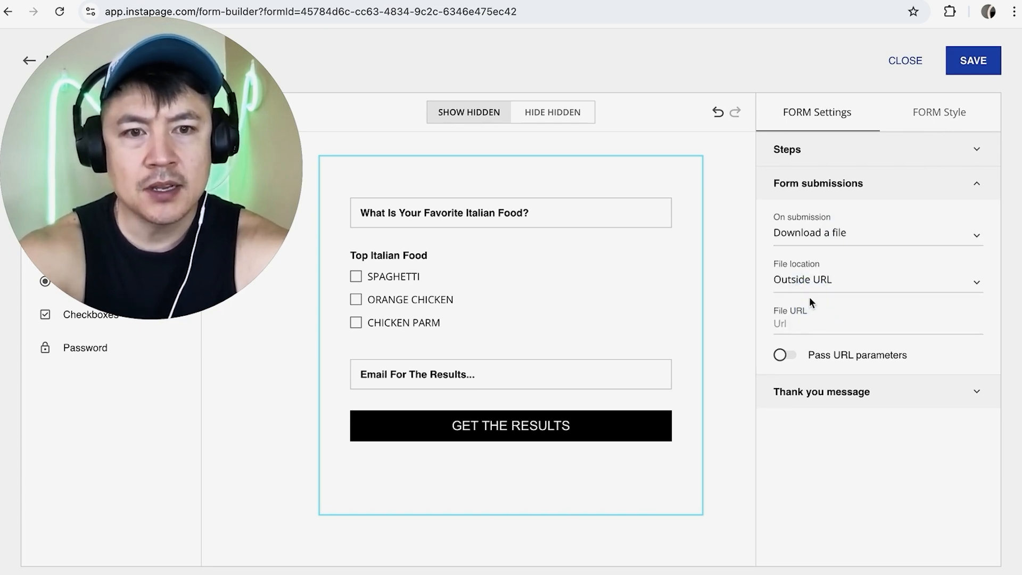
{"action": "left_click", "coordinate": [867, 280]}
{"action": "left_click", "coordinate": [825, 352]}
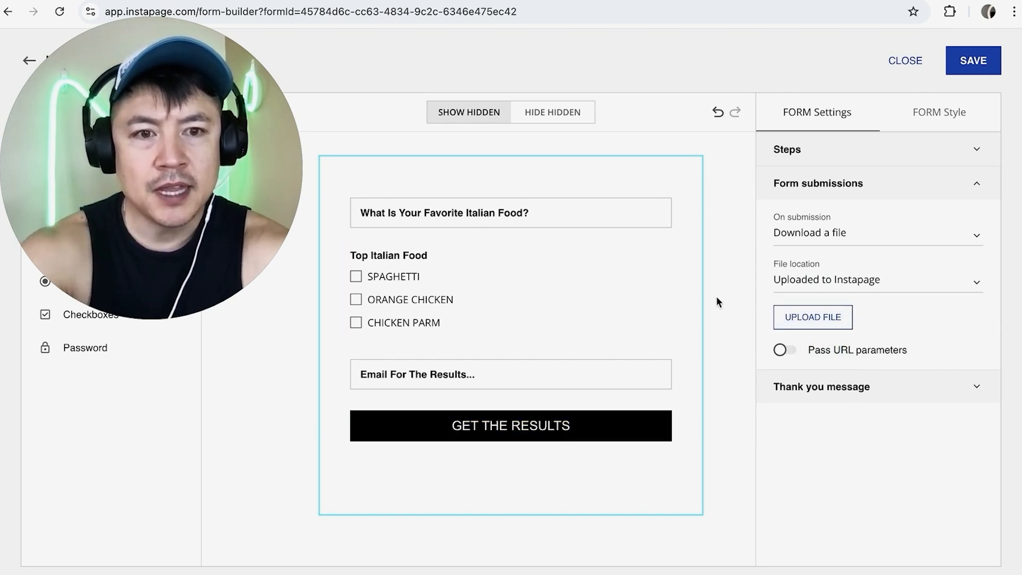
{"action": "left_click", "coordinate": [859, 280]}
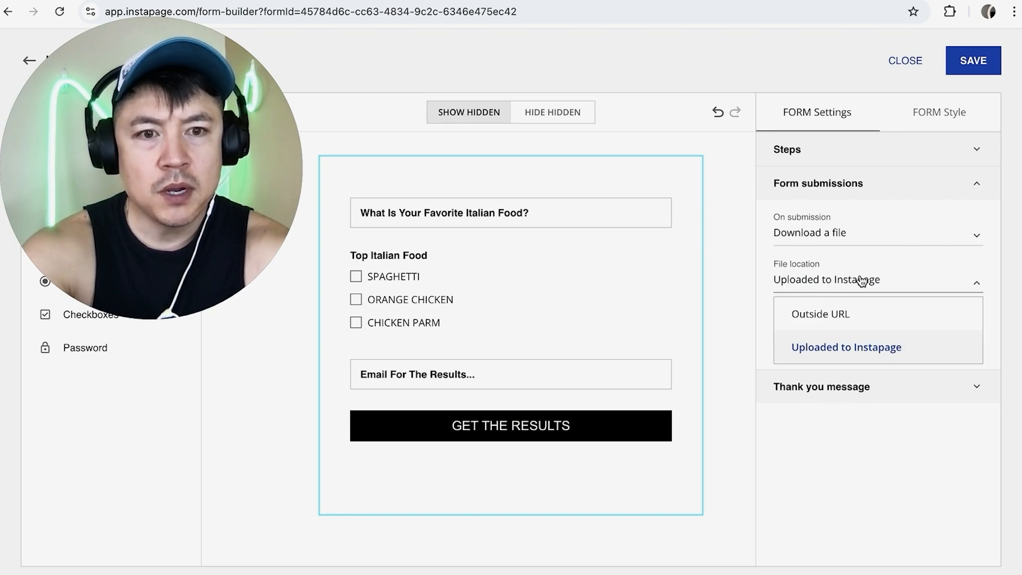
{"action": "left_click", "coordinate": [828, 313]}
{"action": "left_click", "coordinate": [795, 324]}
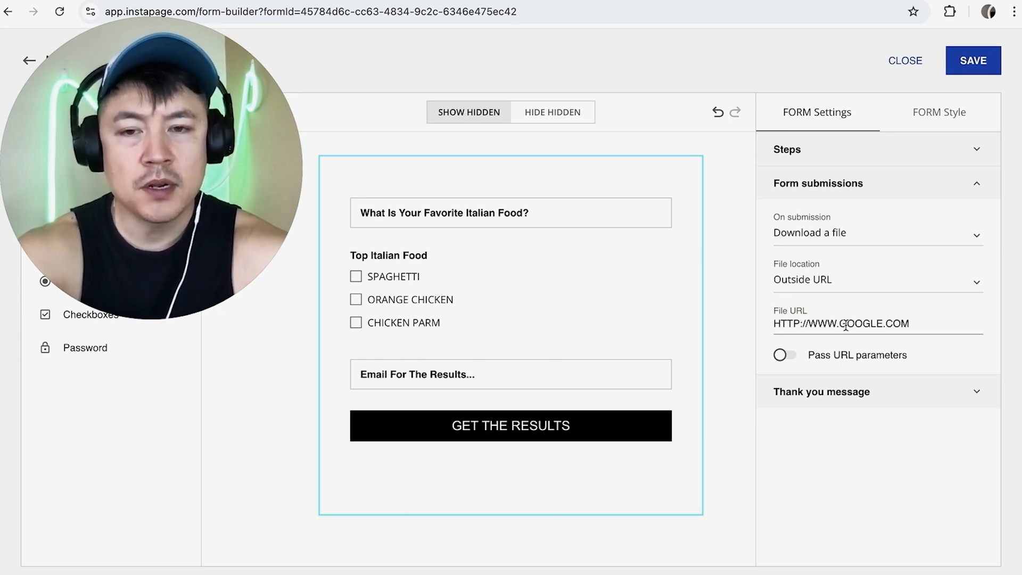
Set the thank-you message to I have your email now!!! with a 7 s time-out
{"action": "left_click", "coordinate": [830, 399]}
{"action": "triple_click", "coordinate": [841, 439]}
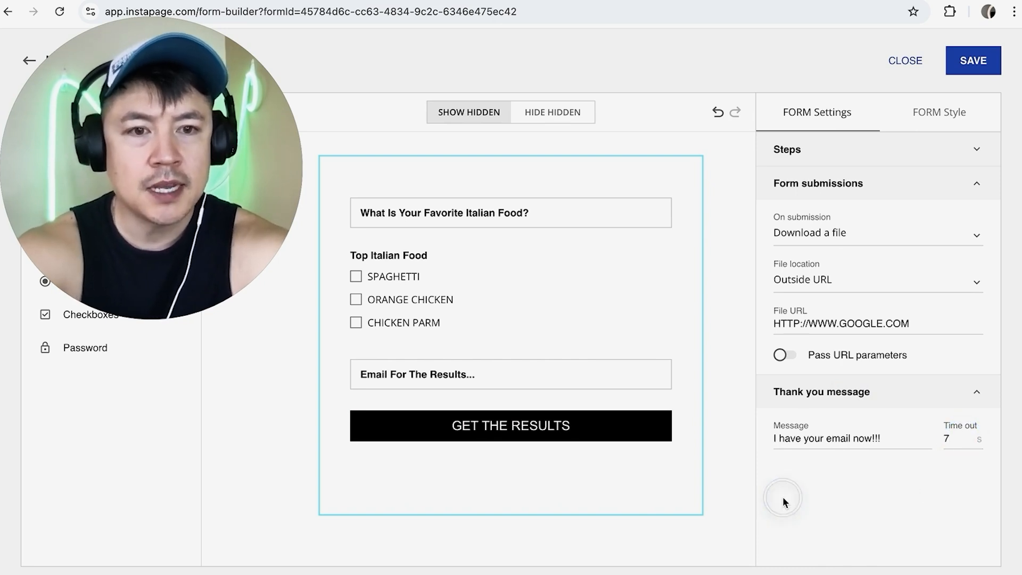
Set the button's corner radius to 41 px in the form style's button settings
{"action": "left_click", "coordinate": [943, 112]}
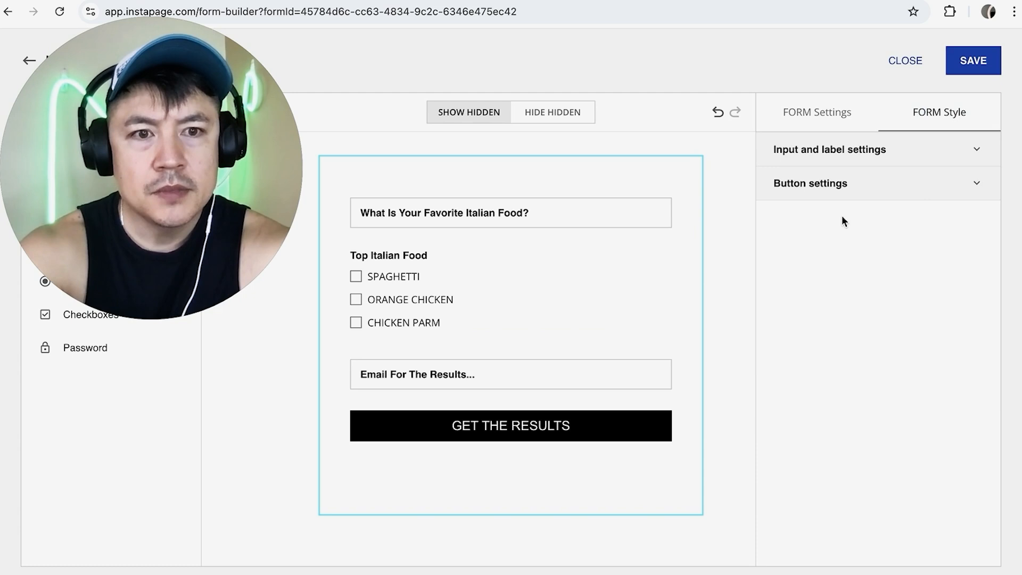
{"action": "left_click", "coordinate": [859, 186]}
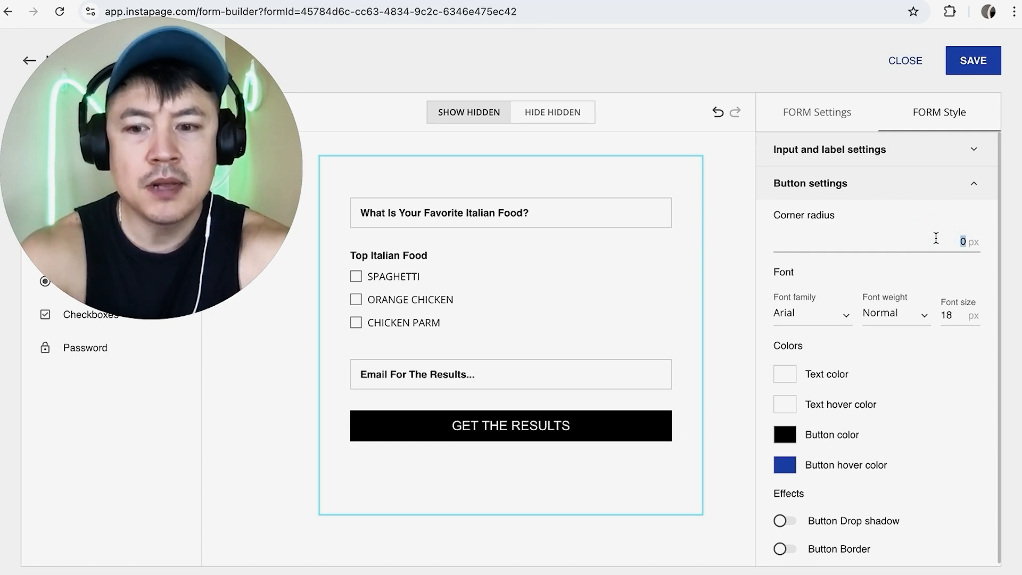
{"action": "key", "text": "Return"}
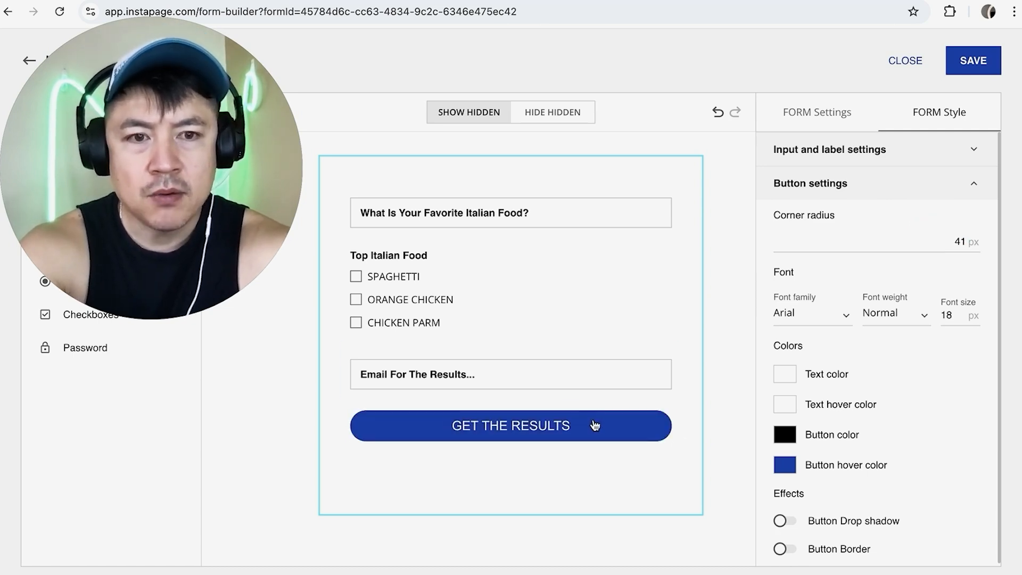
Set the button's font family to Vollkorn
{"action": "left_click", "coordinate": [817, 318]}
{"action": "left_click", "coordinate": [834, 472]}
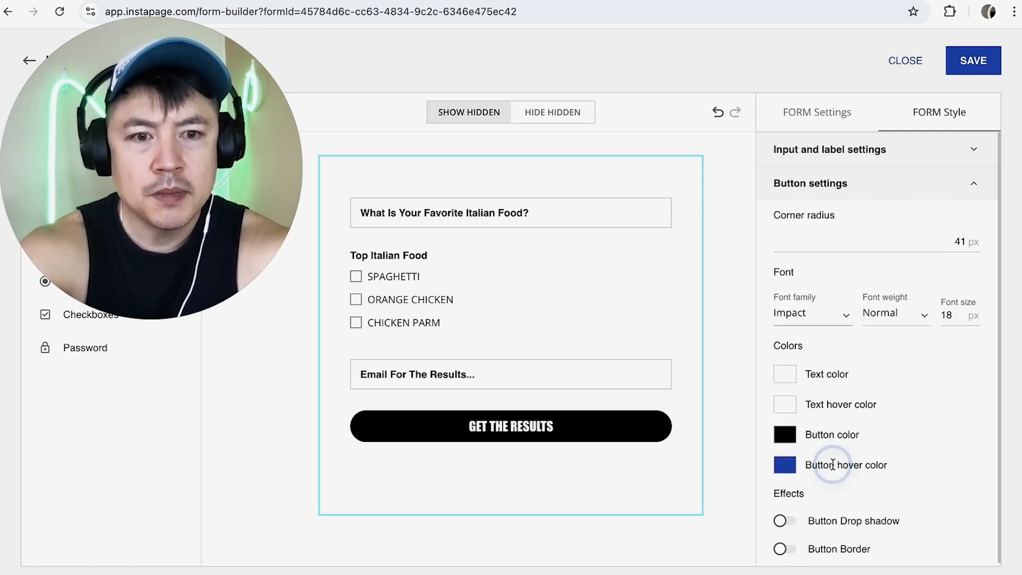
{"action": "left_click", "coordinate": [817, 318]}
{"action": "scroll", "coordinate": [828, 414], "scroll_direction": "down", "scroll_amount": 2}
{"action": "left_click", "coordinate": [825, 413]}
{"action": "left_click", "coordinate": [815, 314]}
{"action": "scroll", "coordinate": [819, 400], "scroll_direction": "down", "scroll_amount": 5}
{"action": "left_click", "coordinate": [818, 400]}
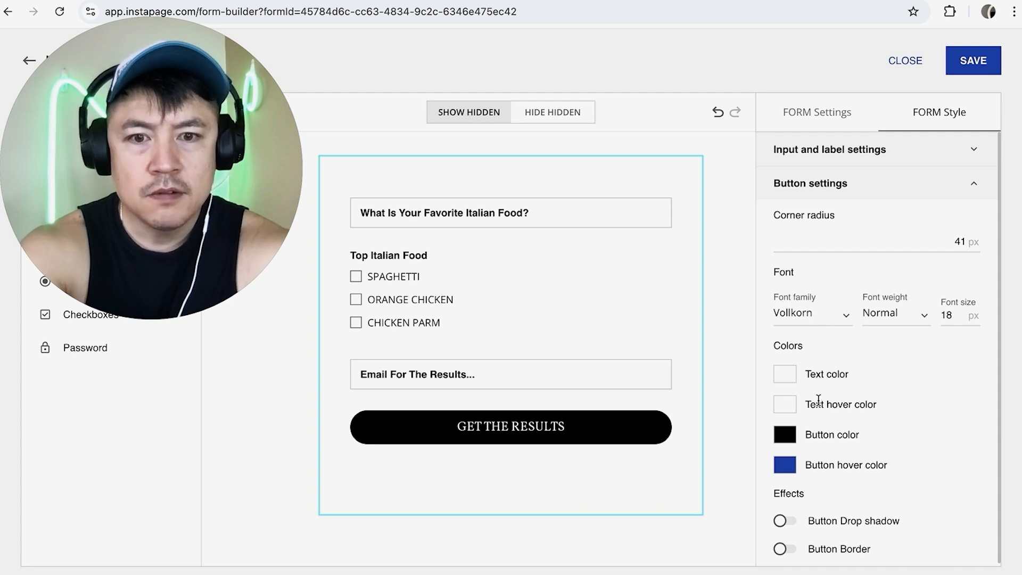
Set the button color to green 65ED74
{"action": "scroll", "coordinate": [855, 398], "scroll_direction": "down", "scroll_amount": 1}
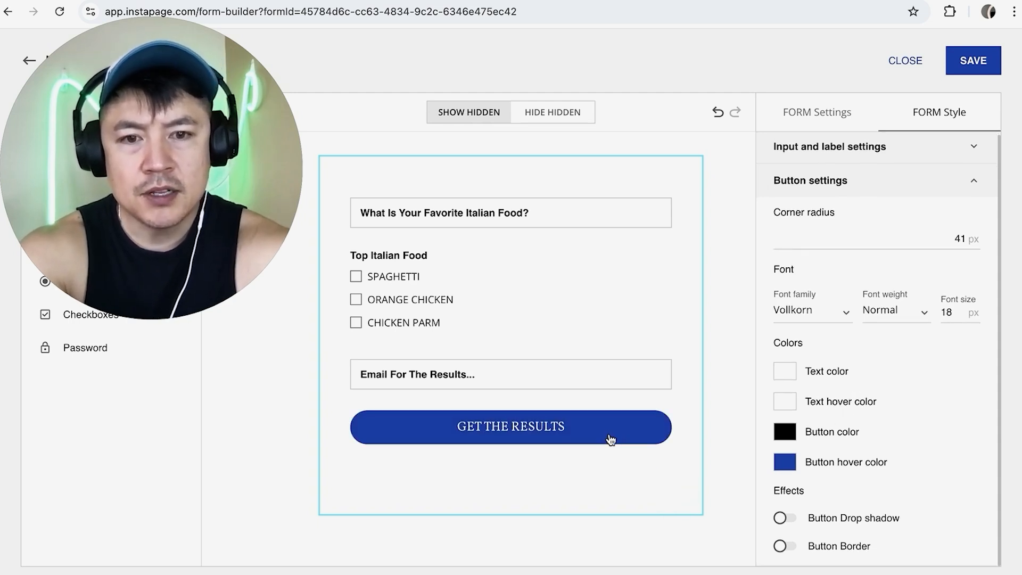
{"action": "left_click", "coordinate": [786, 439]}
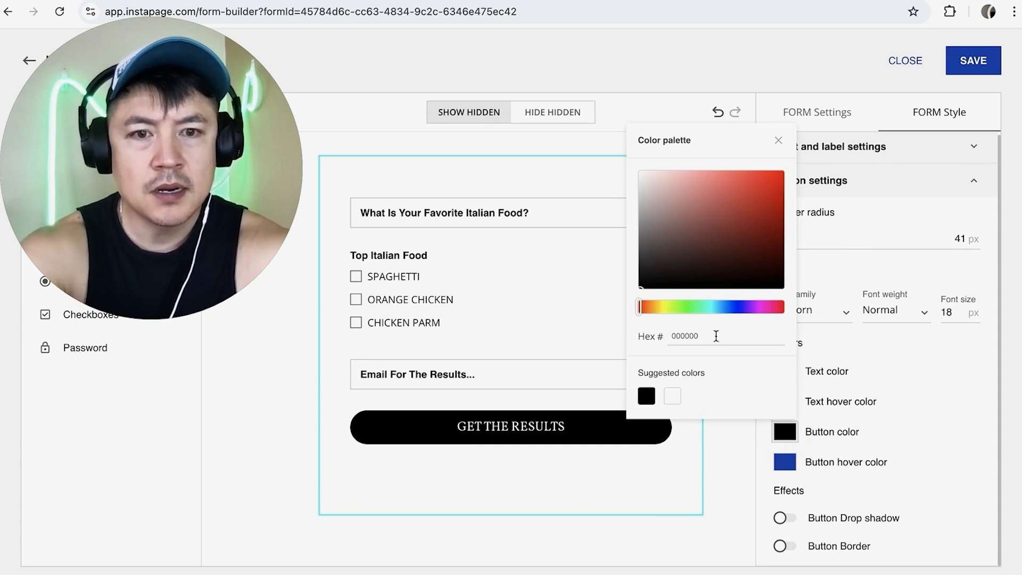
{"action": "left_click_drag", "start_coordinate": [641, 307], "coordinate": [686, 307]}
{"action": "left_click", "coordinate": [724, 180]}
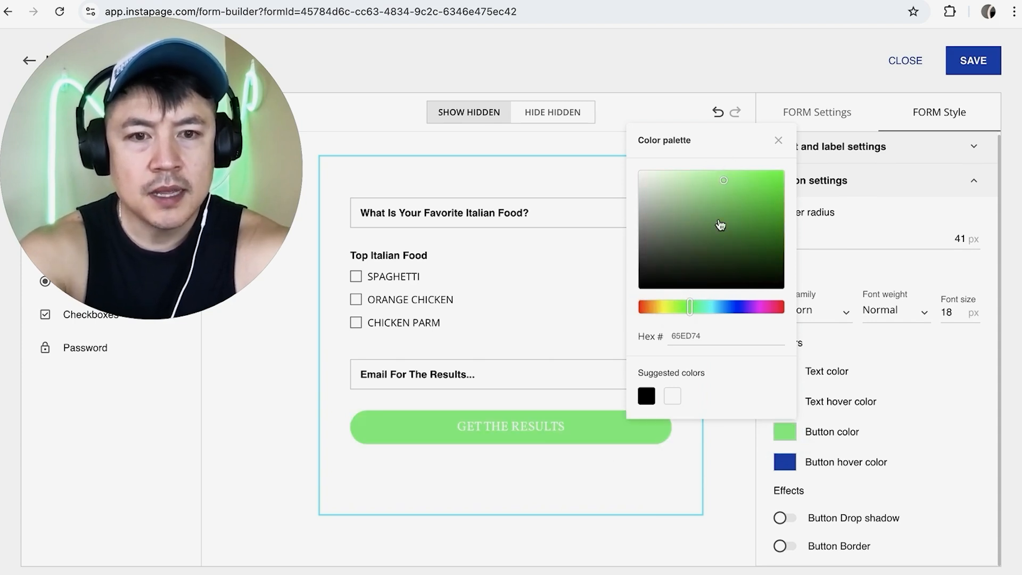
{"action": "left_click", "coordinate": [798, 367]}
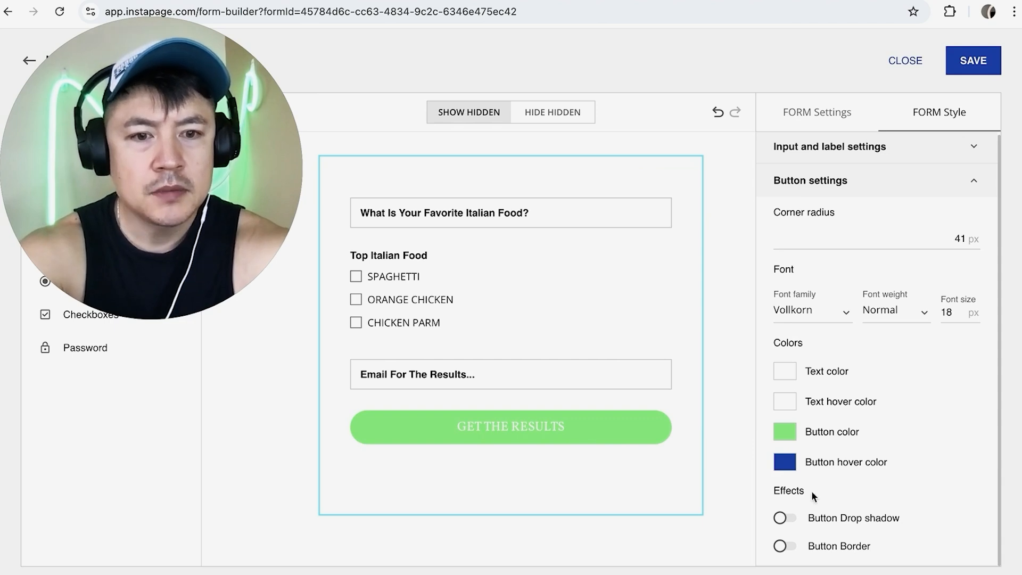
Turn on the button drop shadow and the button border effects
{"action": "left_click", "coordinate": [784, 517]}
{"action": "left_click", "coordinate": [785, 546]}
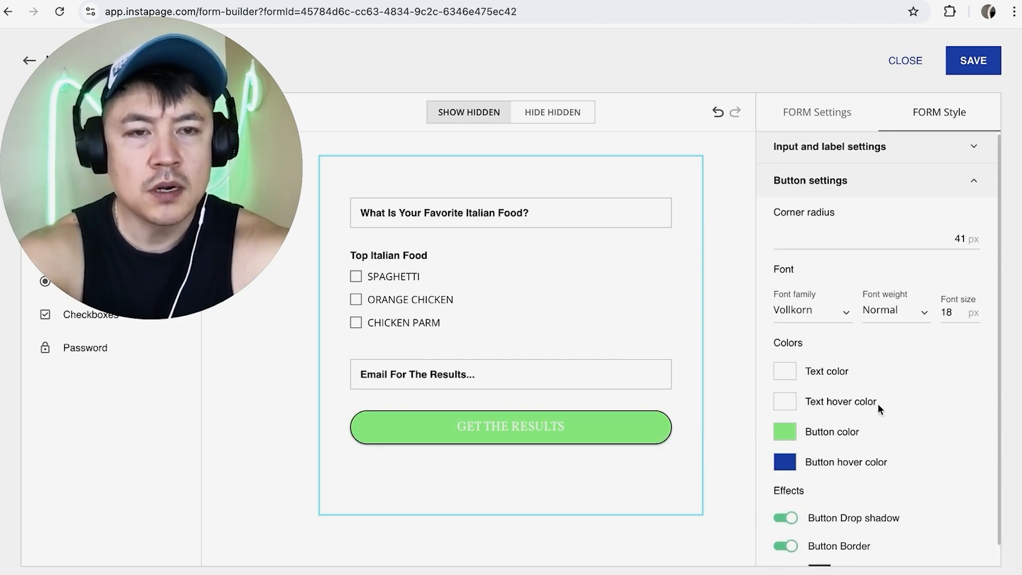
Set the label text color to dark red B62D2D in the input and label settings
{"action": "left_click", "coordinate": [849, 150]}
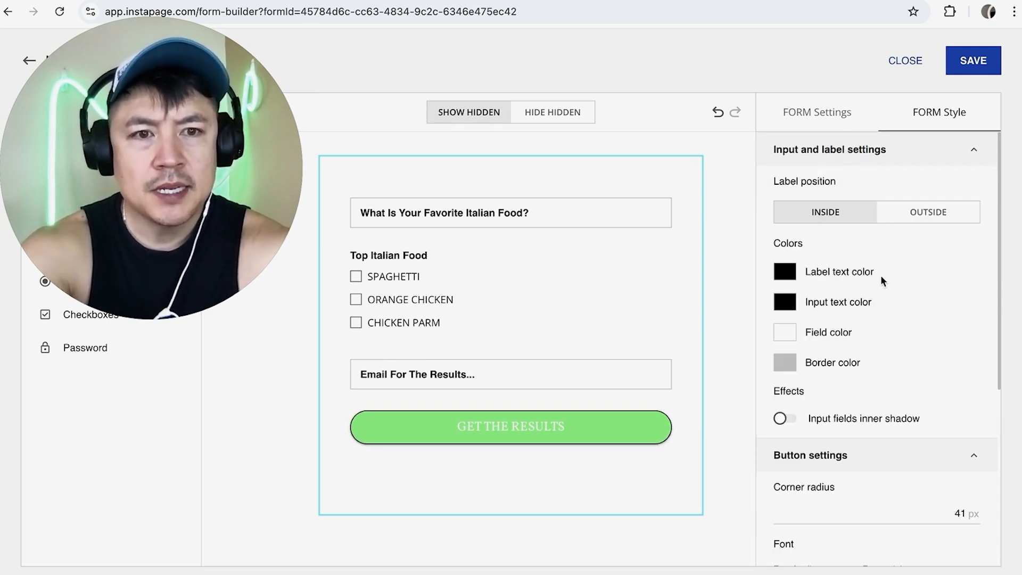
{"action": "left_click", "coordinate": [785, 271]}
{"action": "left_click", "coordinate": [748, 370]}
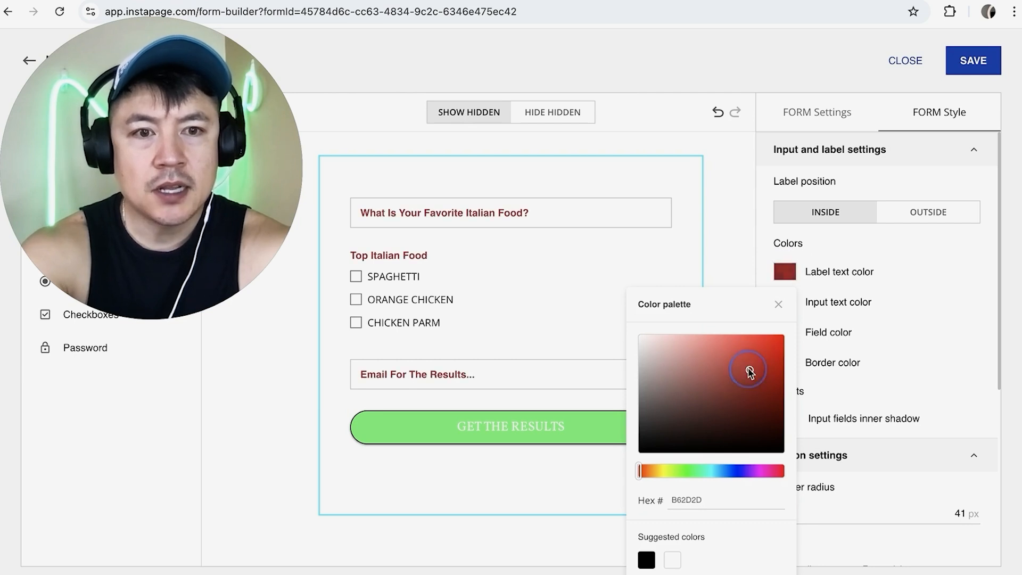
{"action": "left_click", "coordinate": [845, 348]}
Set the label position to Outside
{"action": "left_click", "coordinate": [904, 214]}
{"action": "left_click", "coordinate": [813, 213]}
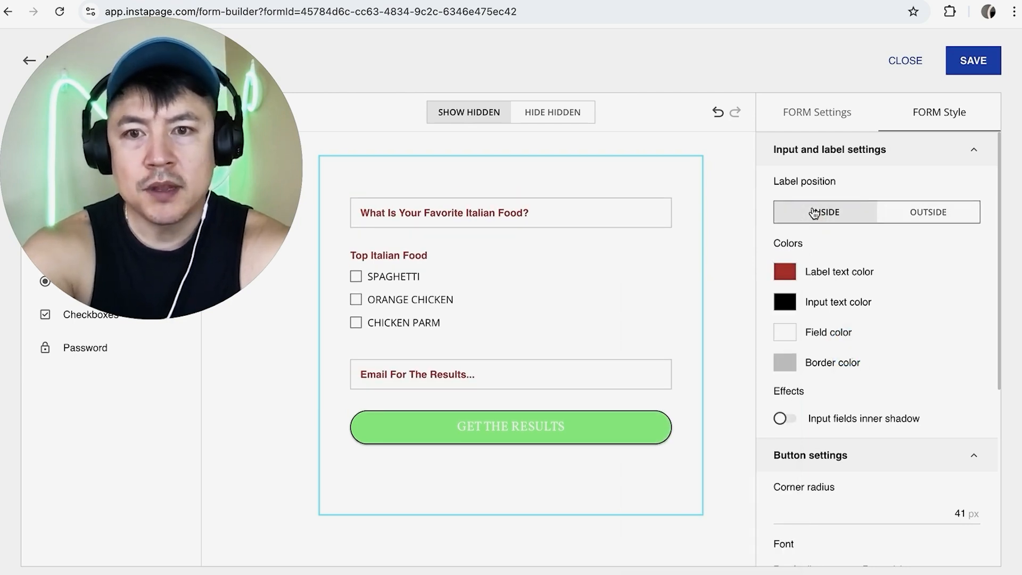
{"action": "left_click", "coordinate": [904, 215]}
{"action": "left_click", "coordinate": [825, 212]}
{"action": "left_click", "coordinate": [939, 221]}
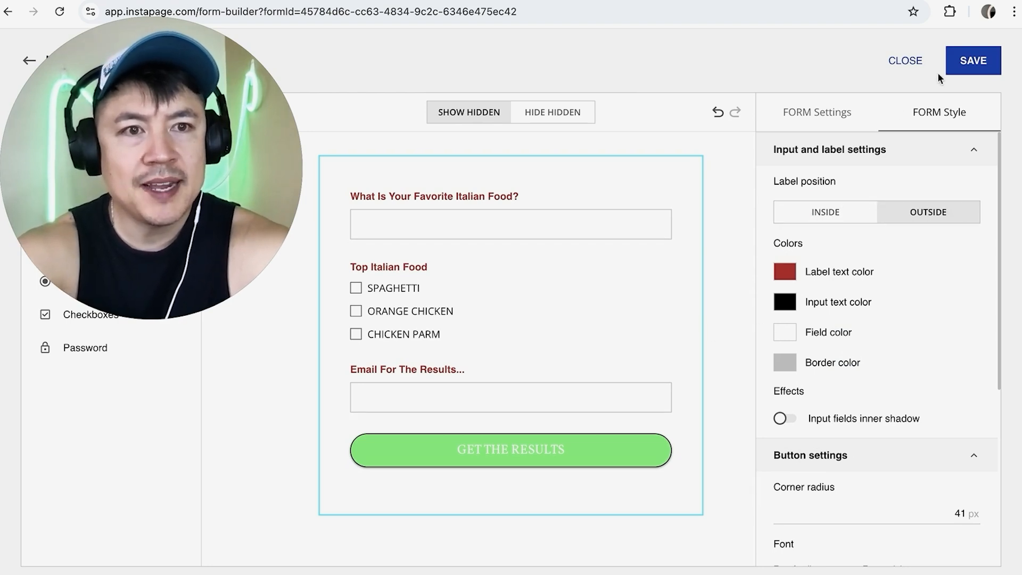
Save the form and exit the form builder
{"action": "left_click", "coordinate": [955, 65]}
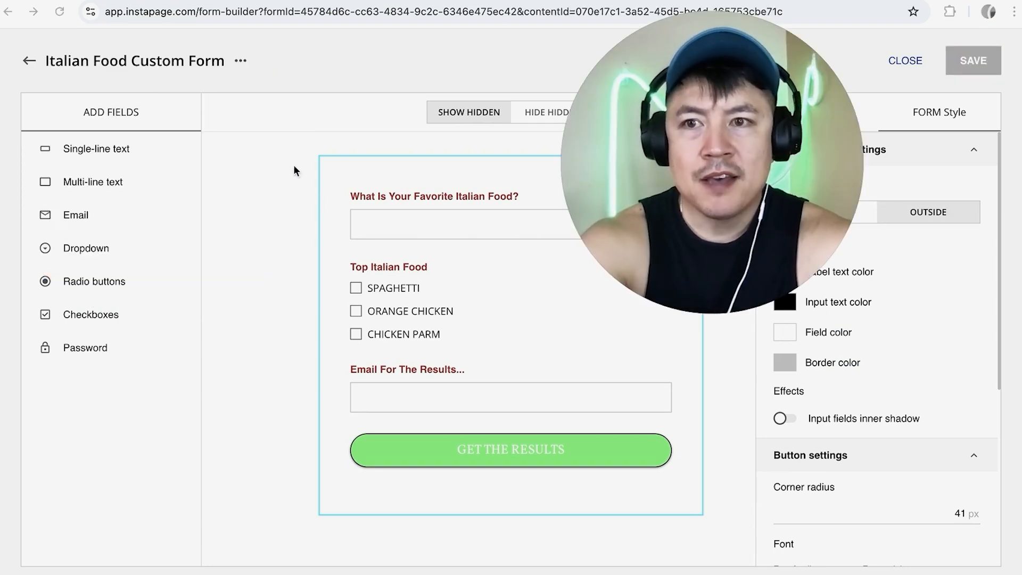
{"action": "left_click", "coordinate": [27, 62]}
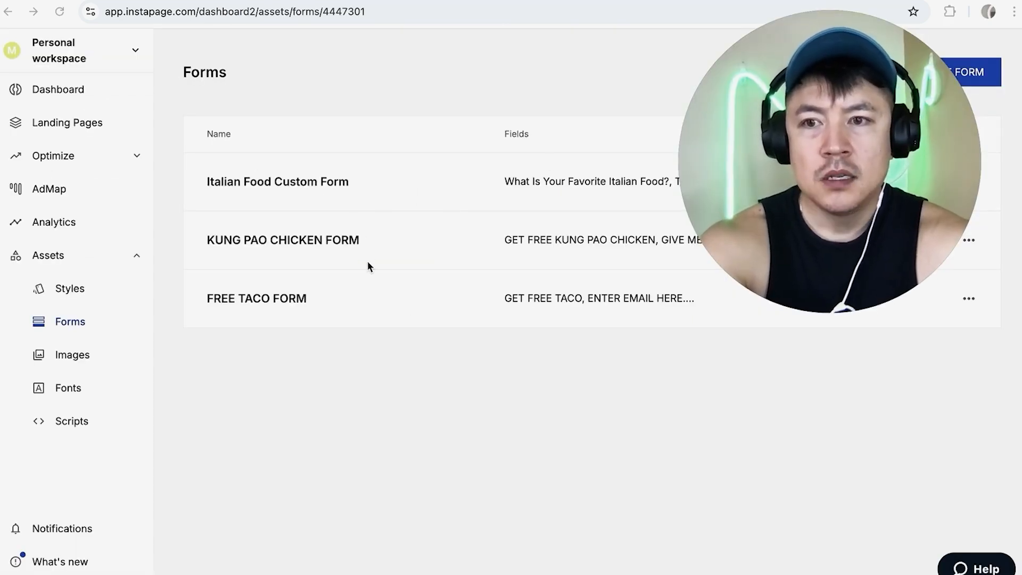
Open the First Landing Page from Landing Pages in the design editor
{"action": "left_click", "coordinate": [125, 253]}
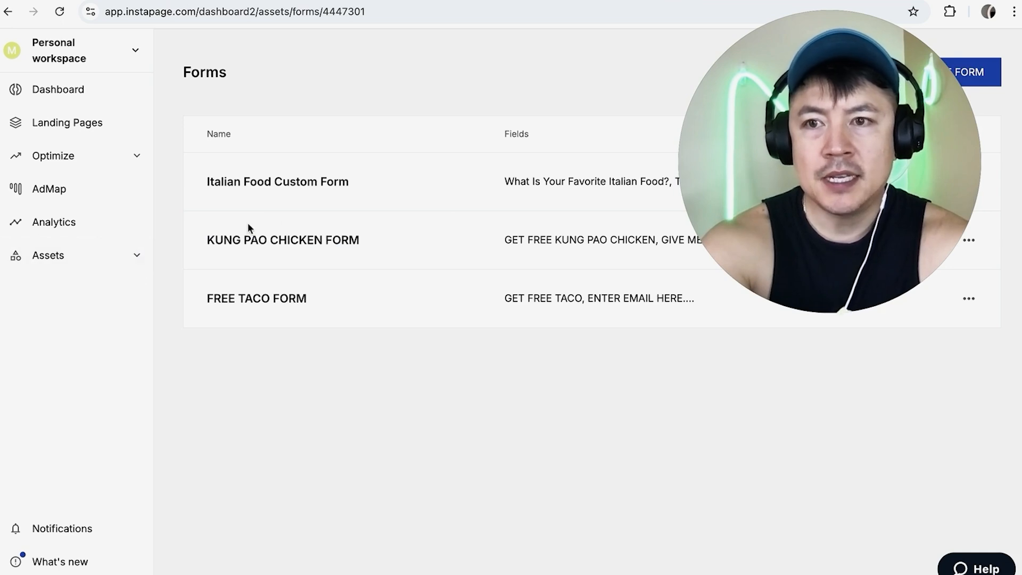
{"action": "left_click", "coordinate": [73, 127]}
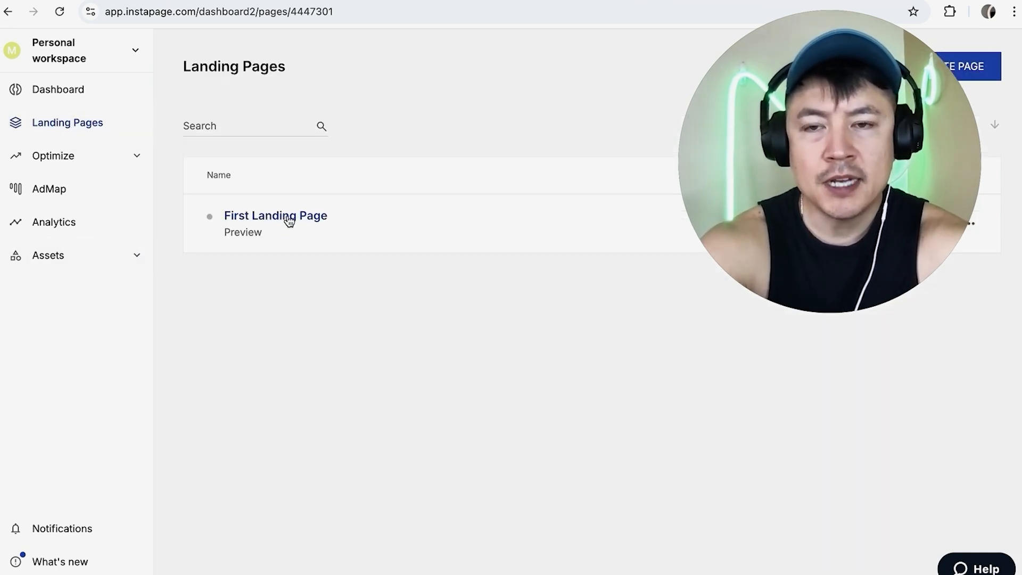
{"action": "left_click", "coordinate": [288, 218]}
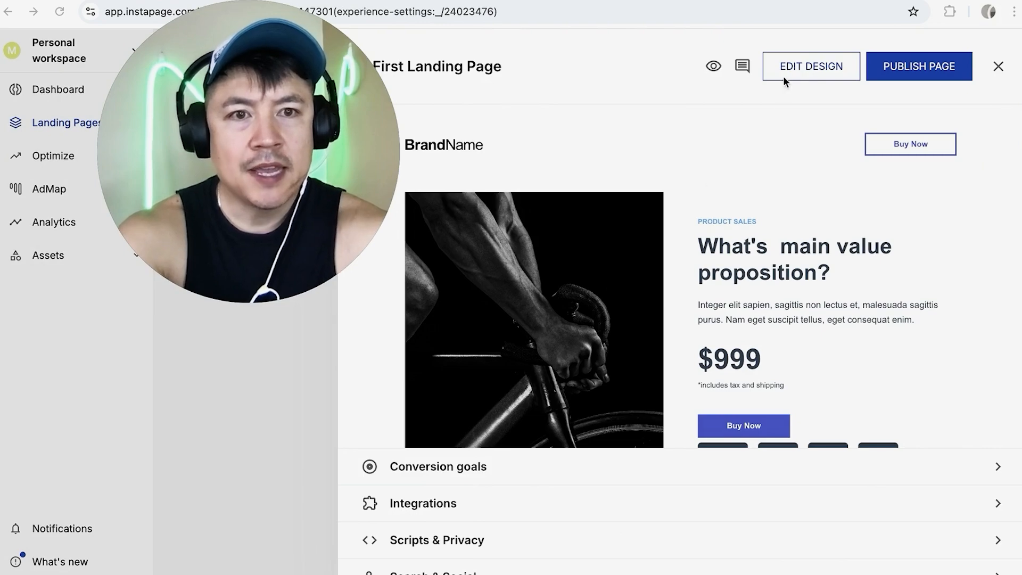
{"action": "left_click", "coordinate": [807, 71]}
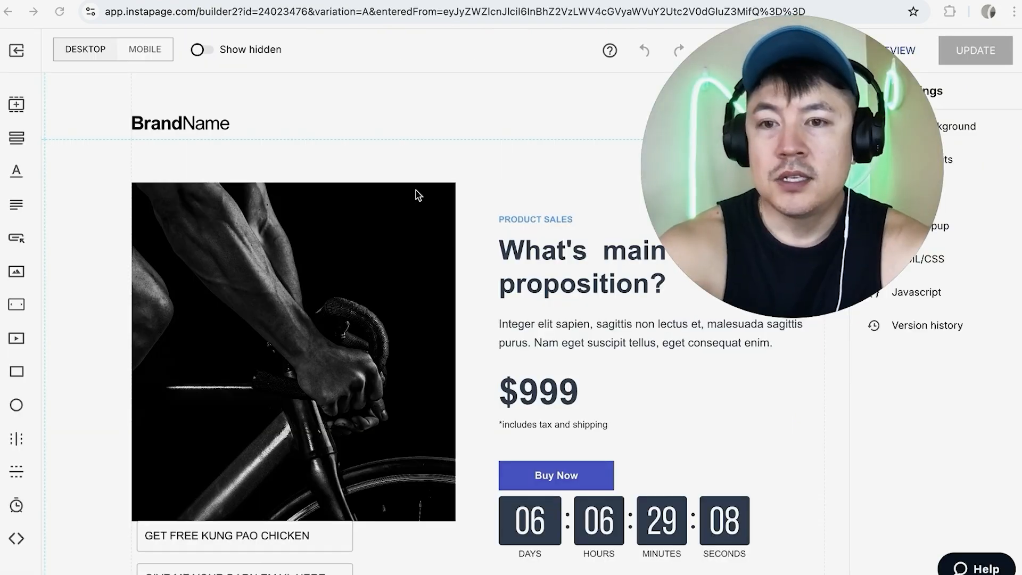
Insert the Italian Food Custom Form from My Forms in the forms library onto the landing page
{"action": "scroll", "coordinate": [449, 307], "scroll_direction": "down", "scroll_amount": 8}
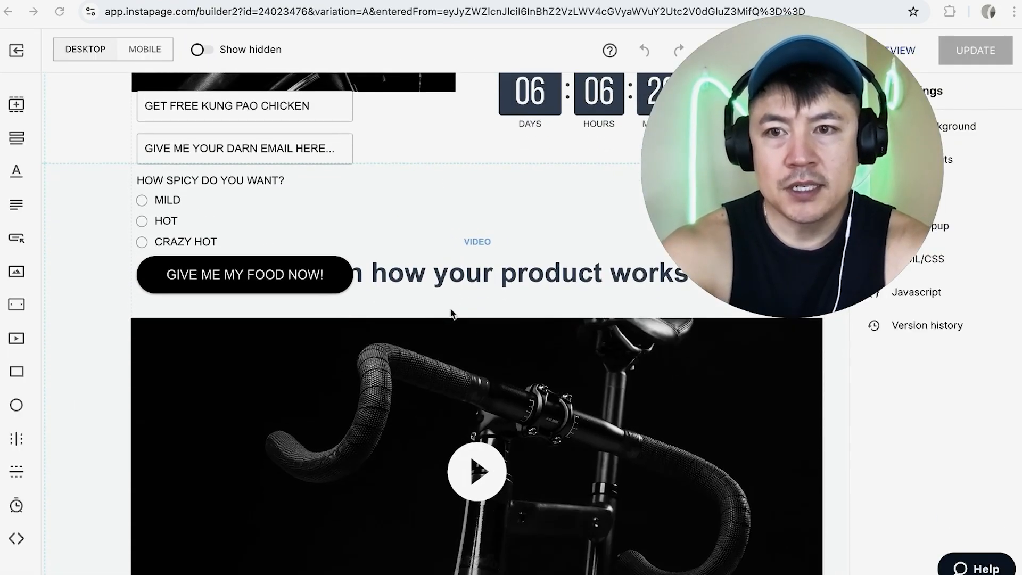
{"action": "scroll", "coordinate": [451, 313], "scroll_direction": "down", "scroll_amount": 15}
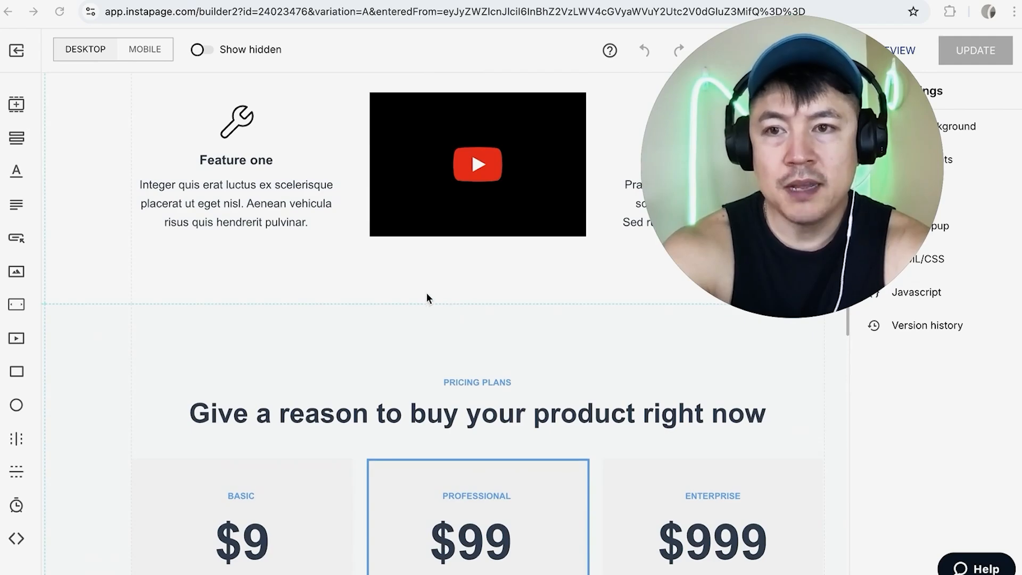
{"action": "scroll", "coordinate": [454, 311], "scroll_direction": "down", "scroll_amount": 1}
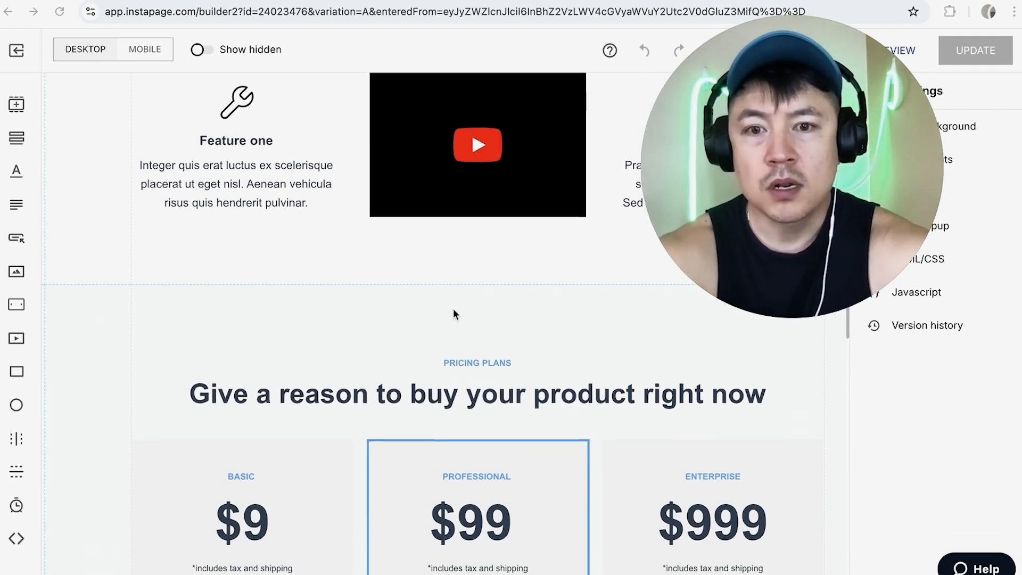
{"action": "scroll", "coordinate": [485, 287], "scroll_direction": "down", "scroll_amount": 9}
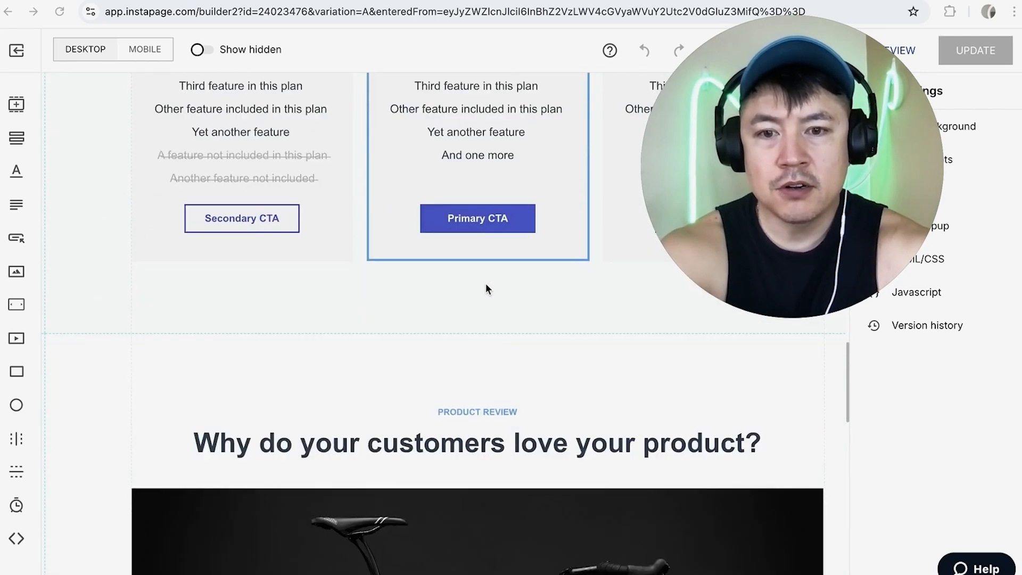
{"action": "scroll", "coordinate": [486, 289], "scroll_direction": "down", "scroll_amount": 1}
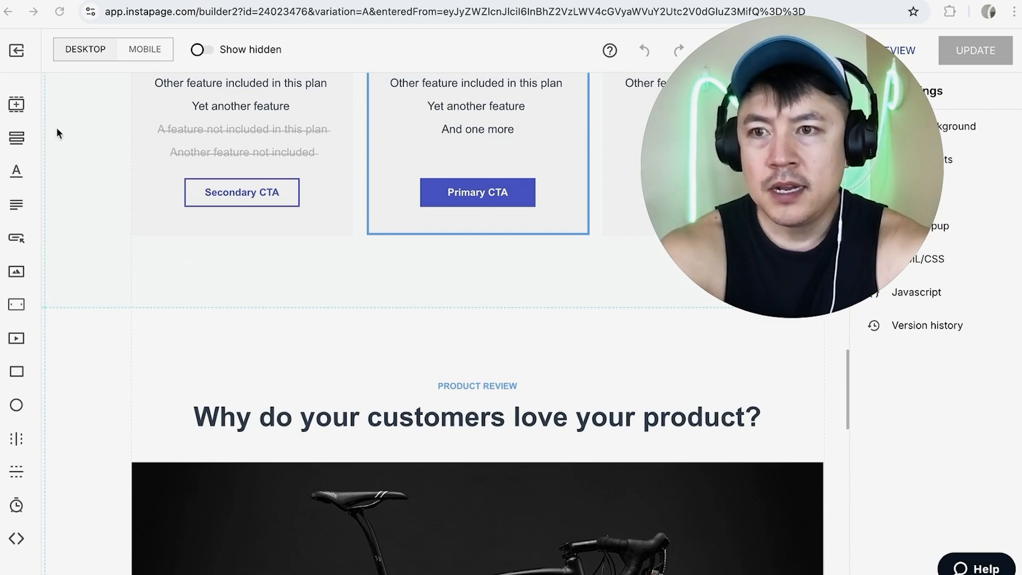
{"action": "left_click", "coordinate": [29, 140]}
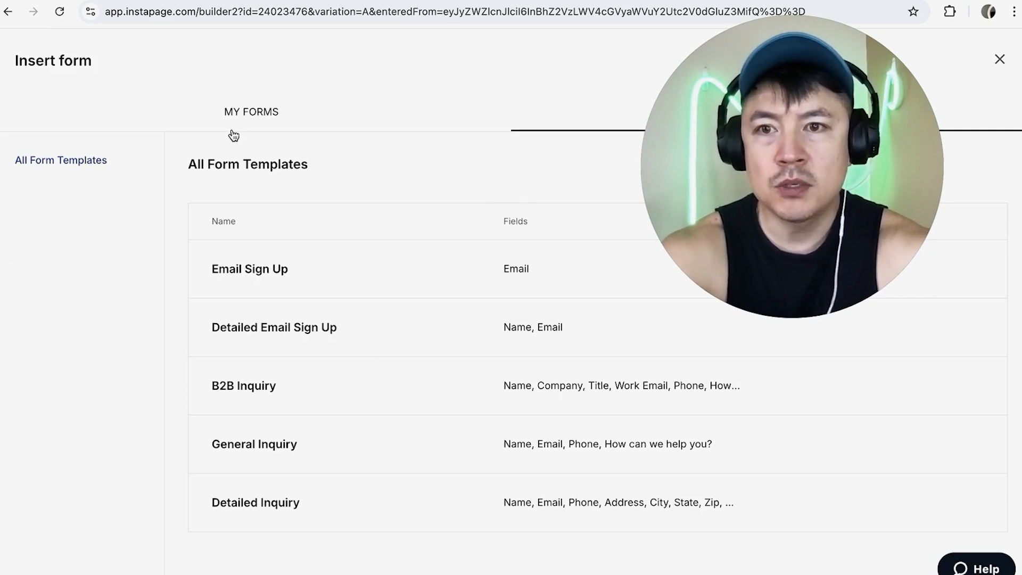
{"action": "left_click", "coordinate": [258, 114]}
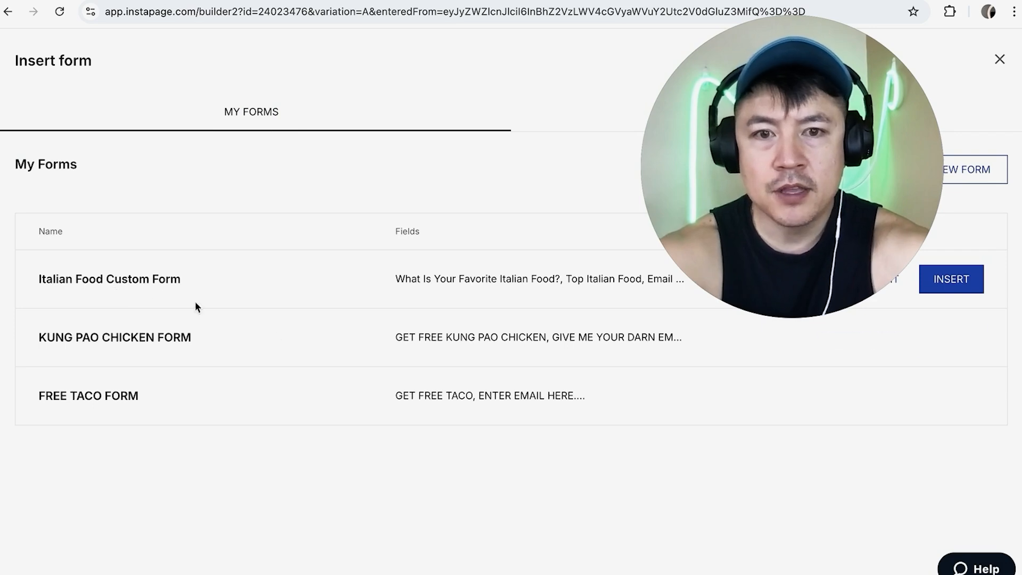
{"action": "left_click", "coordinate": [951, 279]}
Move the inserted form onto the left side of the product review bike image and save the page
{"action": "scroll", "coordinate": [326, 360], "scroll_direction": "down", "scroll_amount": 2}
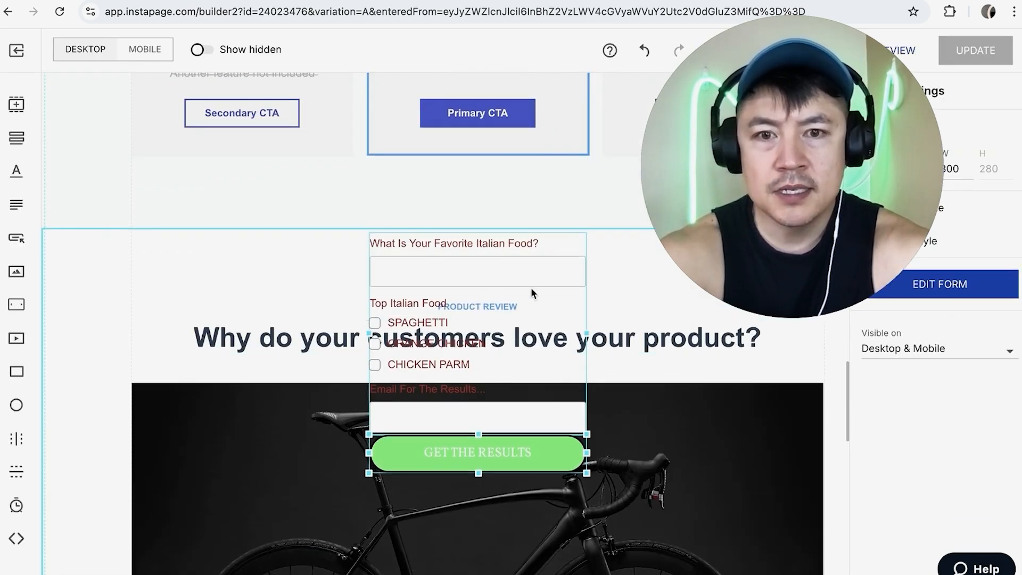
{"action": "left_click_drag", "start_coordinate": [564, 302], "coordinate": [341, 452]}
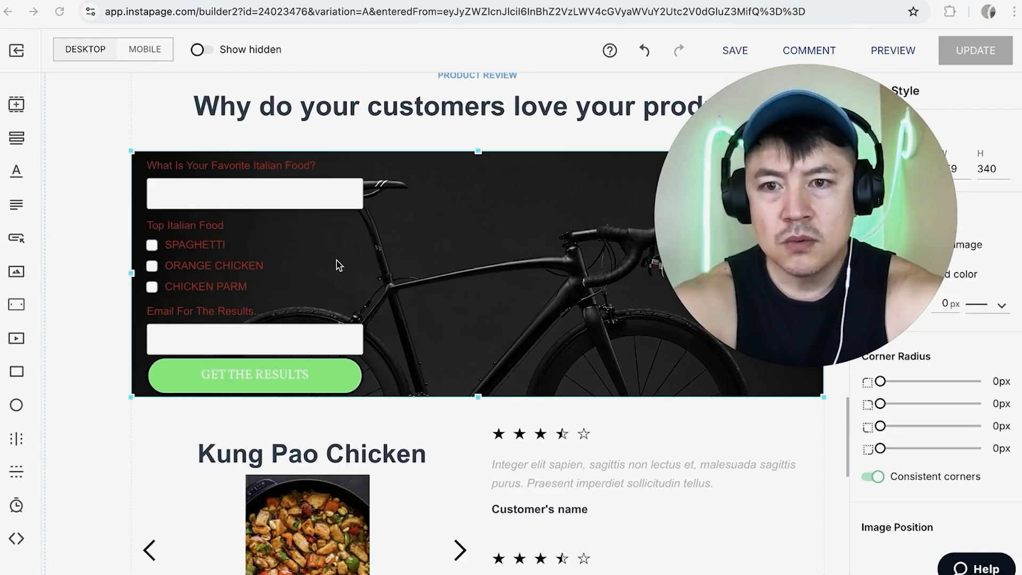
{"action": "left_click", "coordinate": [735, 51]}
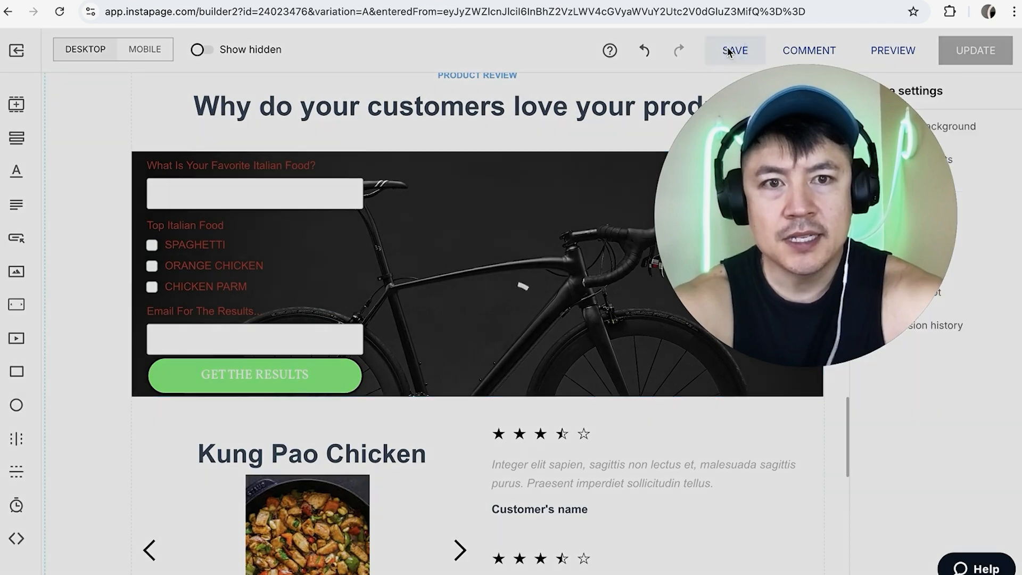
{"action": "scroll", "coordinate": [452, 276], "scroll_direction": "up", "scroll_amount": 5}
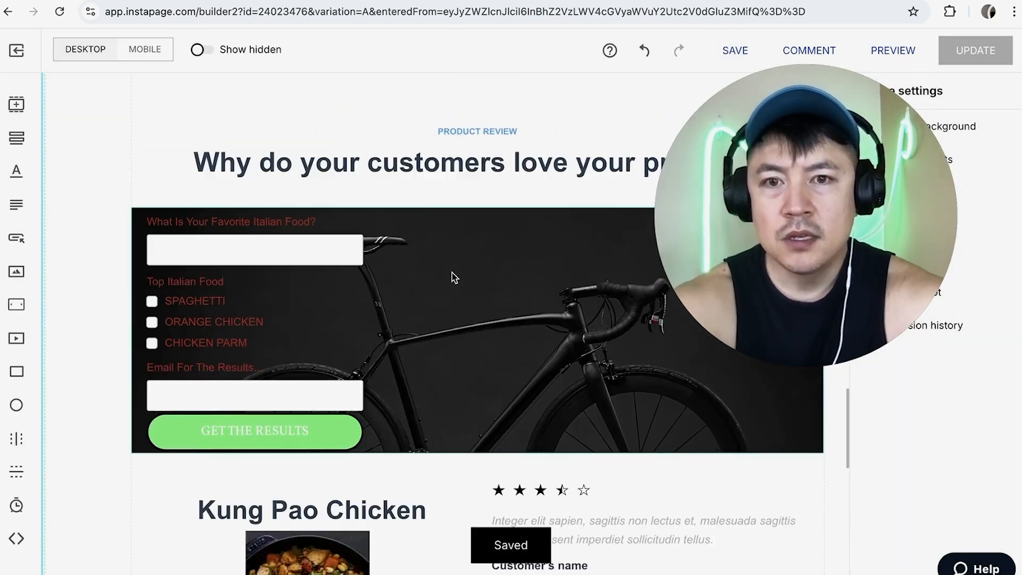
{"action": "scroll", "coordinate": [452, 275], "scroll_direction": "up", "scroll_amount": 15}
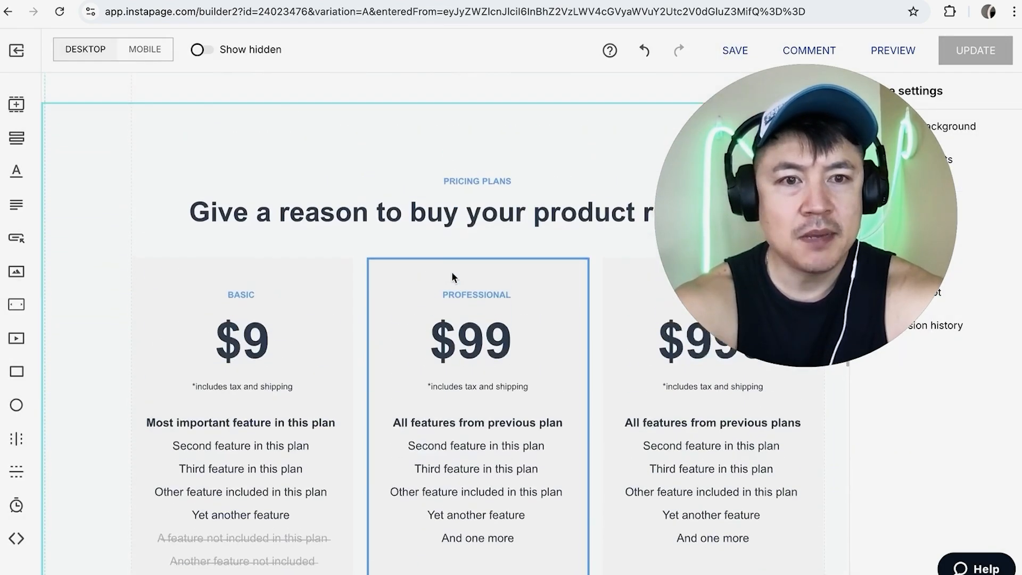